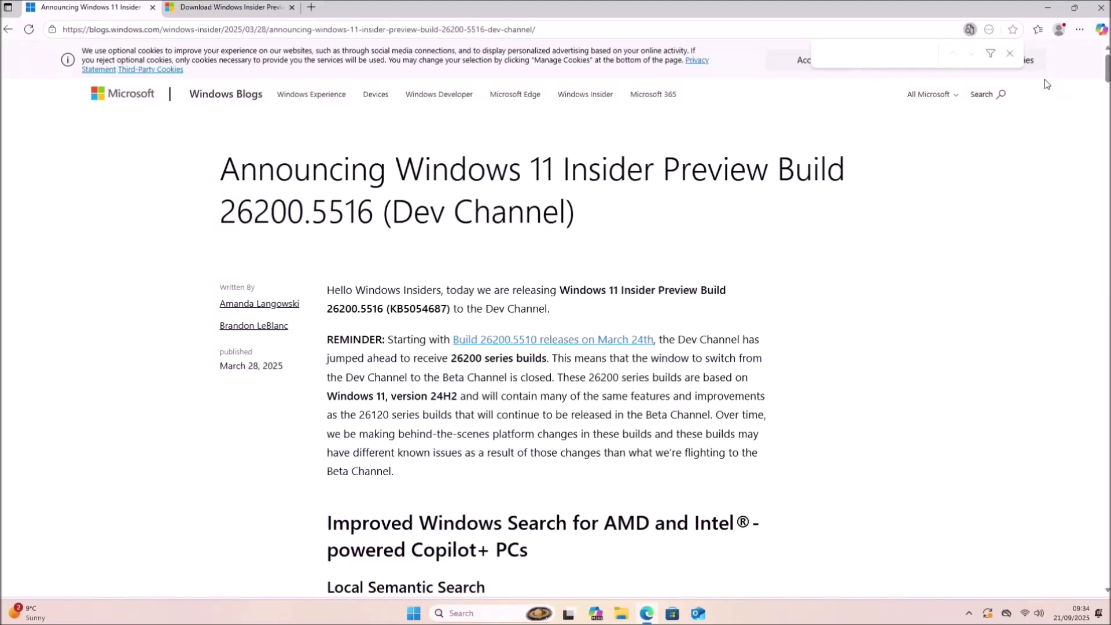
Step: Scroll the blog post and highlight the bypassnro.cmd removal bullet and the internet-connectivity requirement
{"action": "scroll", "coordinate": [1099, 286], "scroll_direction": "down", "scroll_amount": 6}
{"action": "scroll", "coordinate": [1099, 286], "scroll_direction": "down", "scroll_amount": 20}
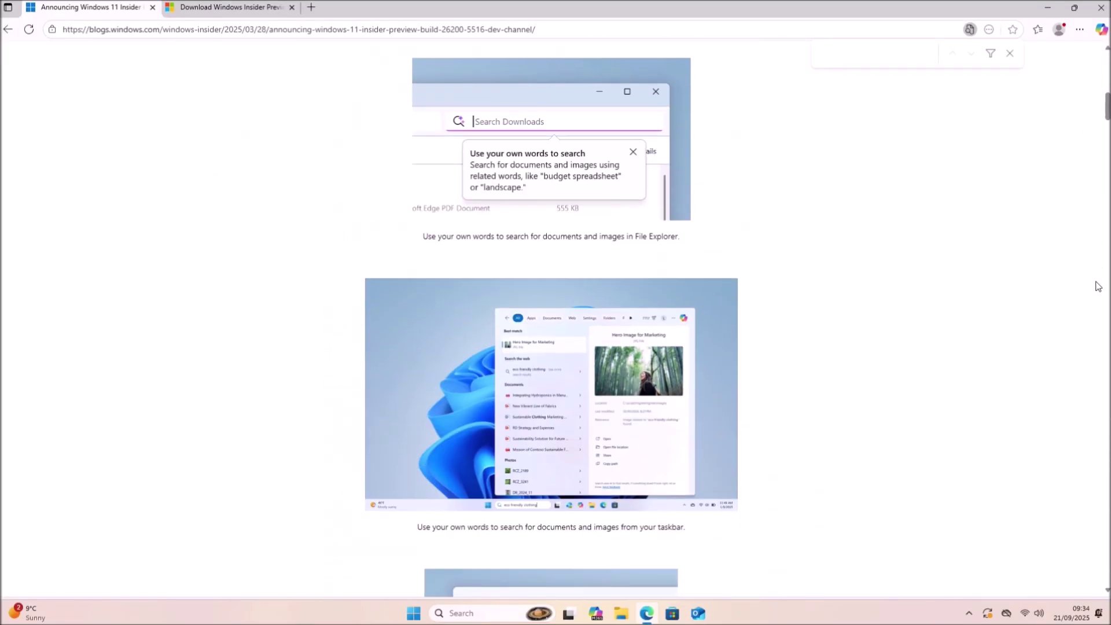
{"action": "scroll", "coordinate": [1091, 282], "scroll_direction": "down", "scroll_amount": 20}
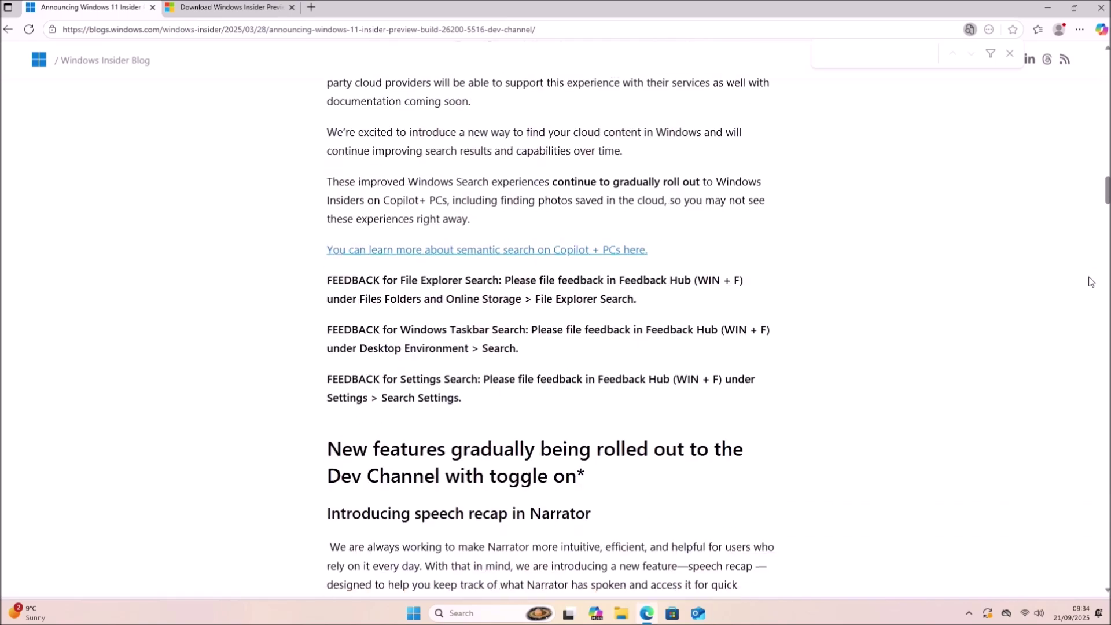
{"action": "scroll", "coordinate": [1091, 282], "scroll_direction": "down", "scroll_amount": 20}
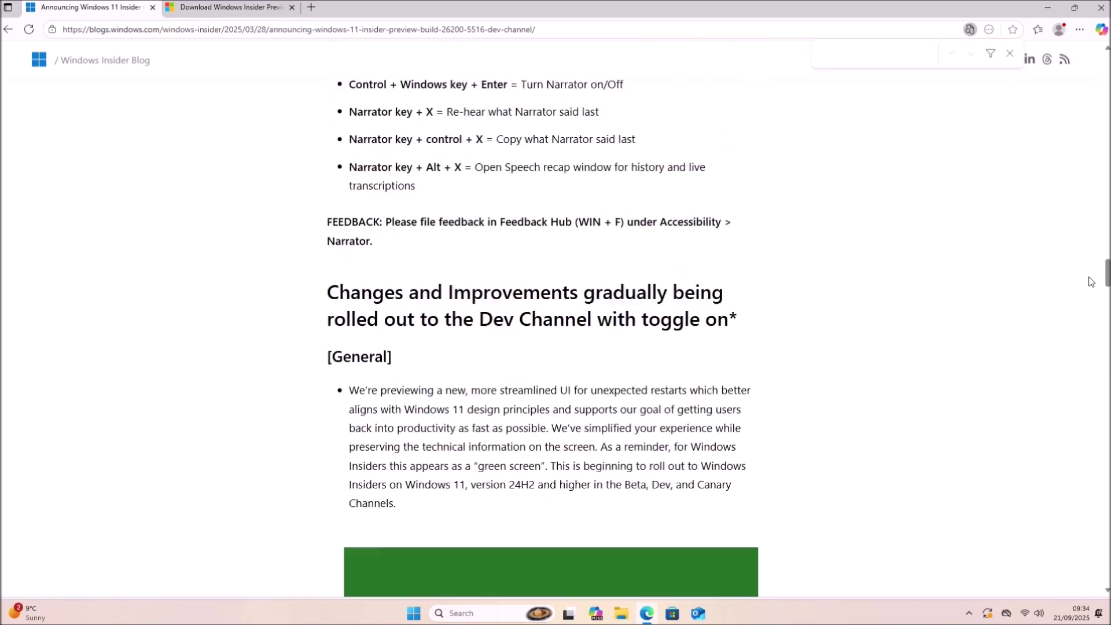
{"action": "scroll", "coordinate": [1091, 282], "scroll_direction": "down", "scroll_amount": 20}
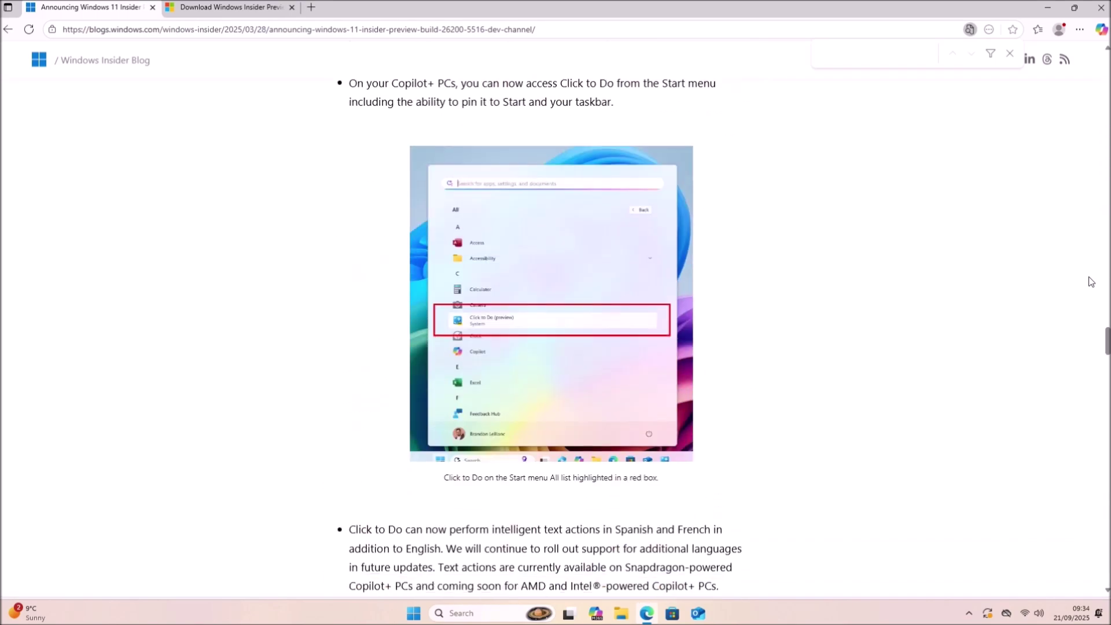
{"action": "scroll", "coordinate": [1091, 281], "scroll_direction": "down", "scroll_amount": 10}
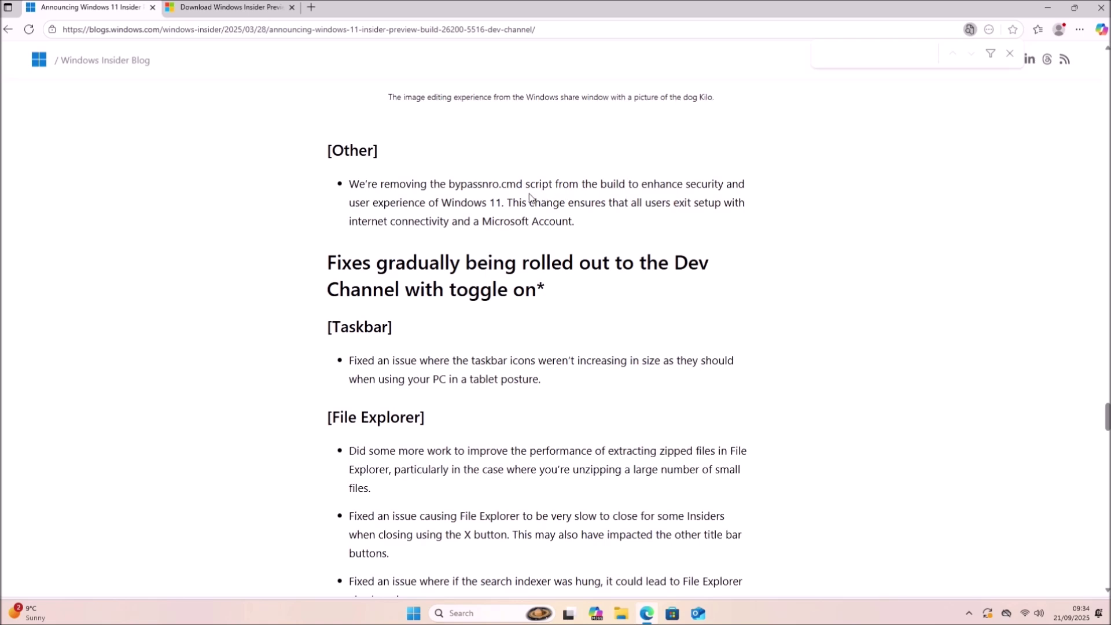
{"action": "left_click_drag", "start_coordinate": [576, 223], "coordinate": [349, 185]}
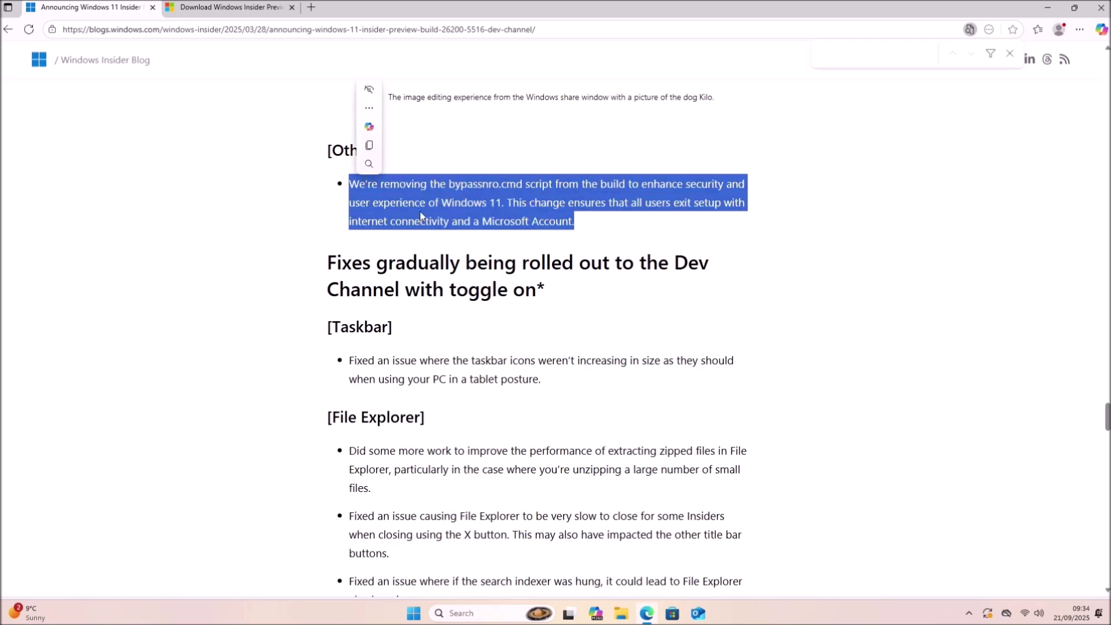
{"action": "left_click_drag", "start_coordinate": [450, 222], "coordinate": [509, 209]}
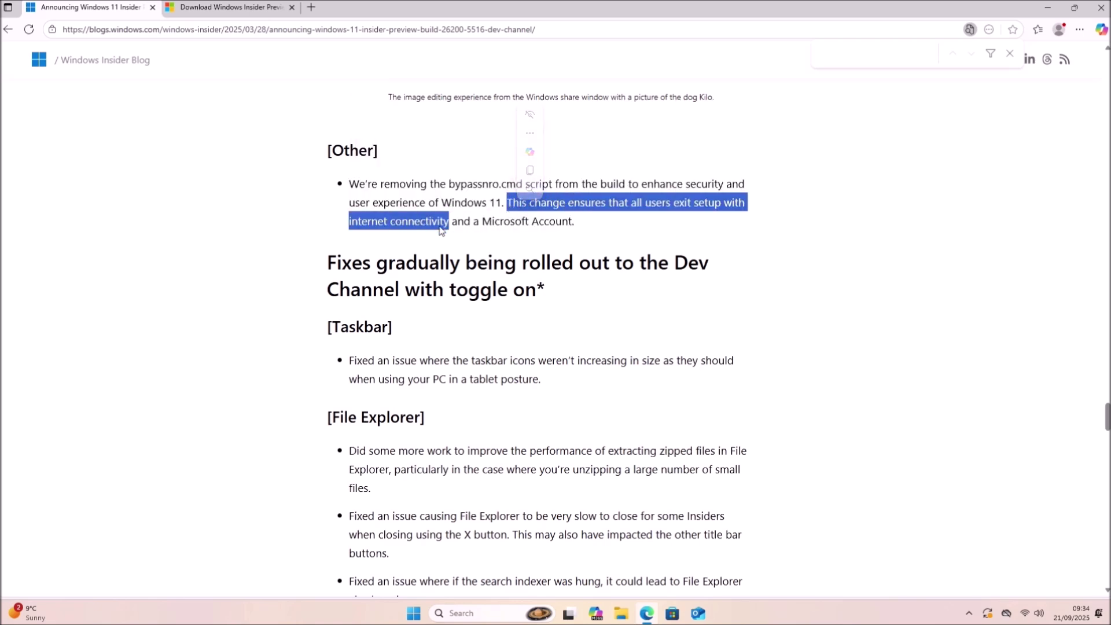
Step: Highlight 'and a Microsoft Account', clear it, then switch to the Windows Insider Preview downloads tab
{"action": "left_click", "coordinate": [460, 229]}
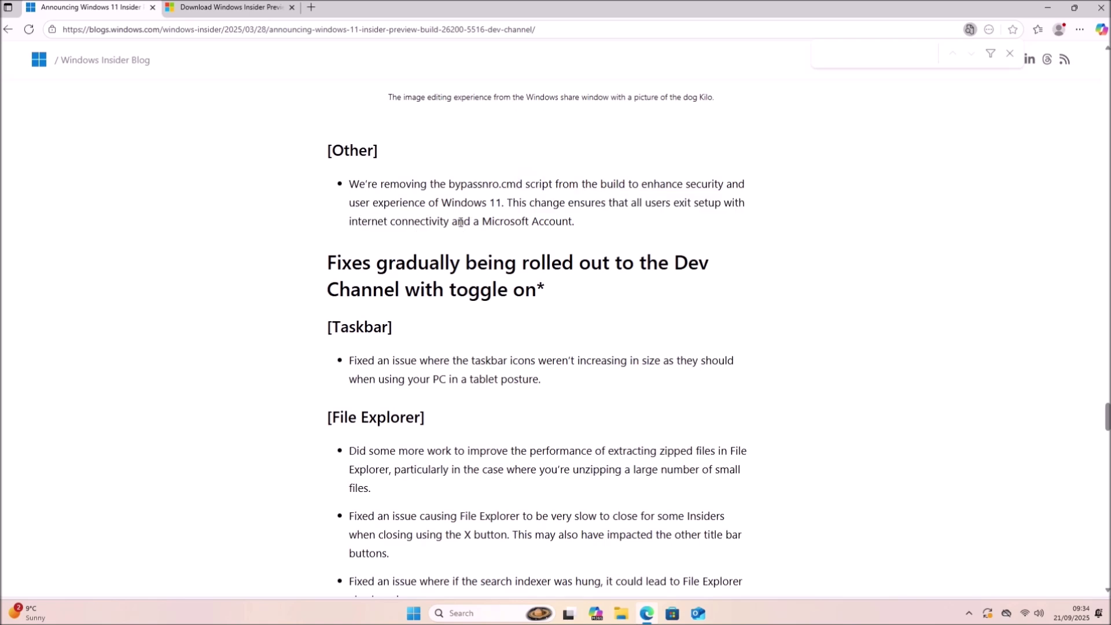
{"action": "left_click_drag", "start_coordinate": [454, 222], "coordinate": [574, 223]}
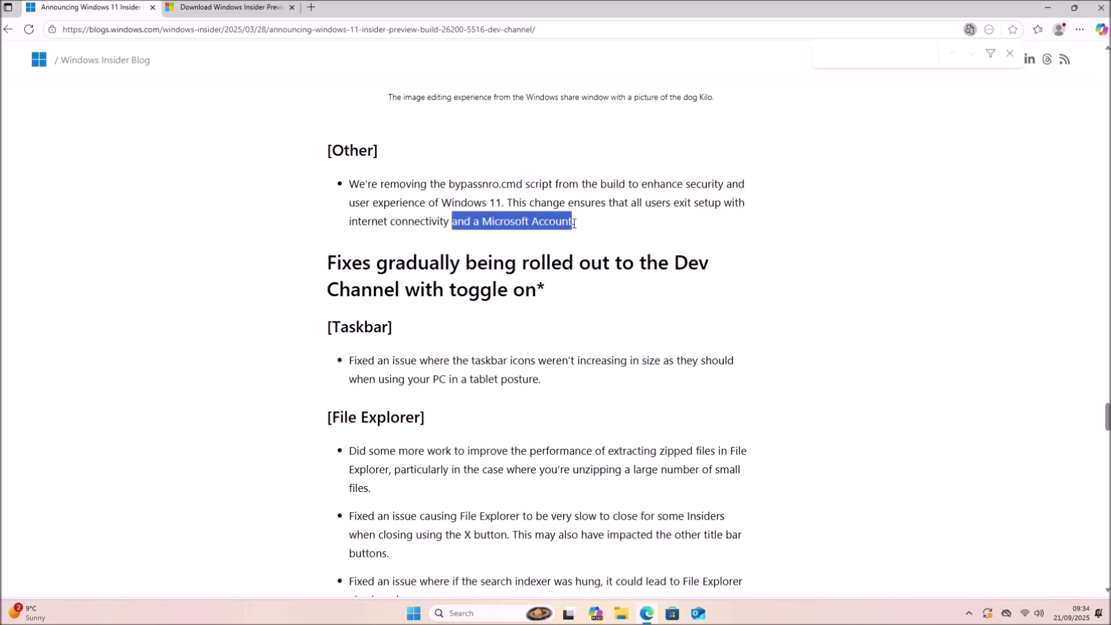
{"action": "left_click", "coordinate": [857, 240]}
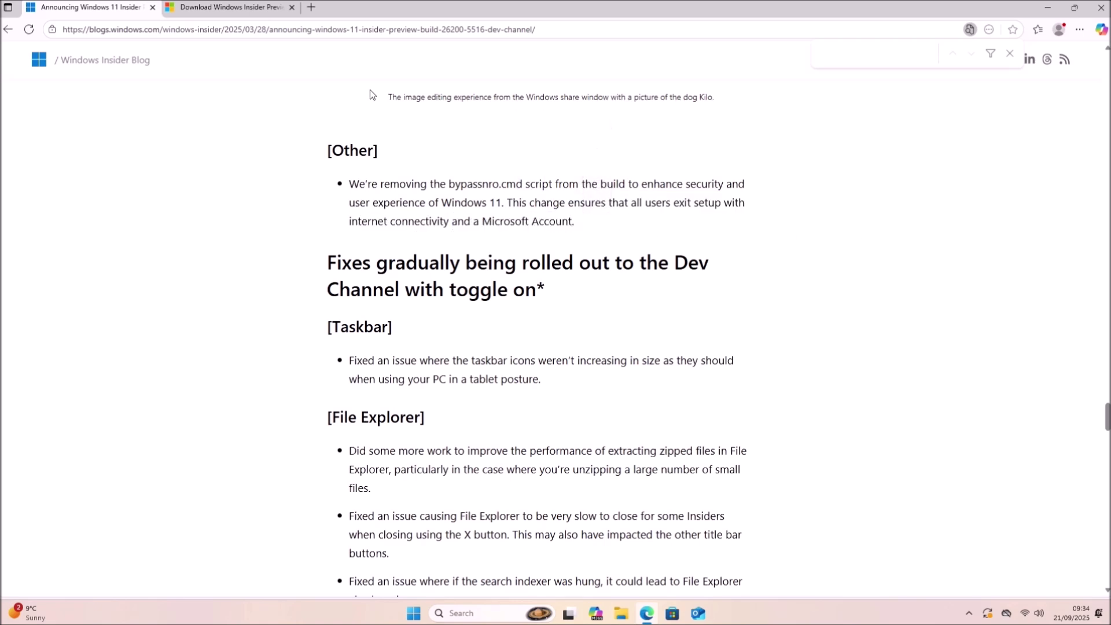
{"action": "left_click", "coordinate": [249, 9]}
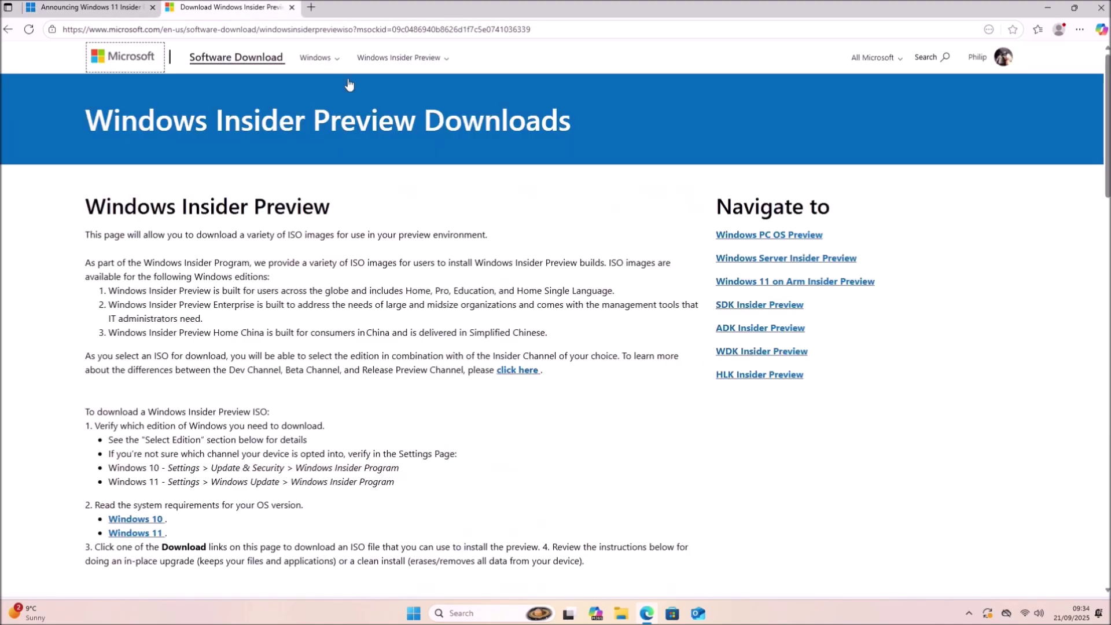
Step: Select and confirm the Release Preview Channel Build 26200 edition
{"action": "scroll", "coordinate": [746, 283], "scroll_direction": "down", "scroll_amount": 15}
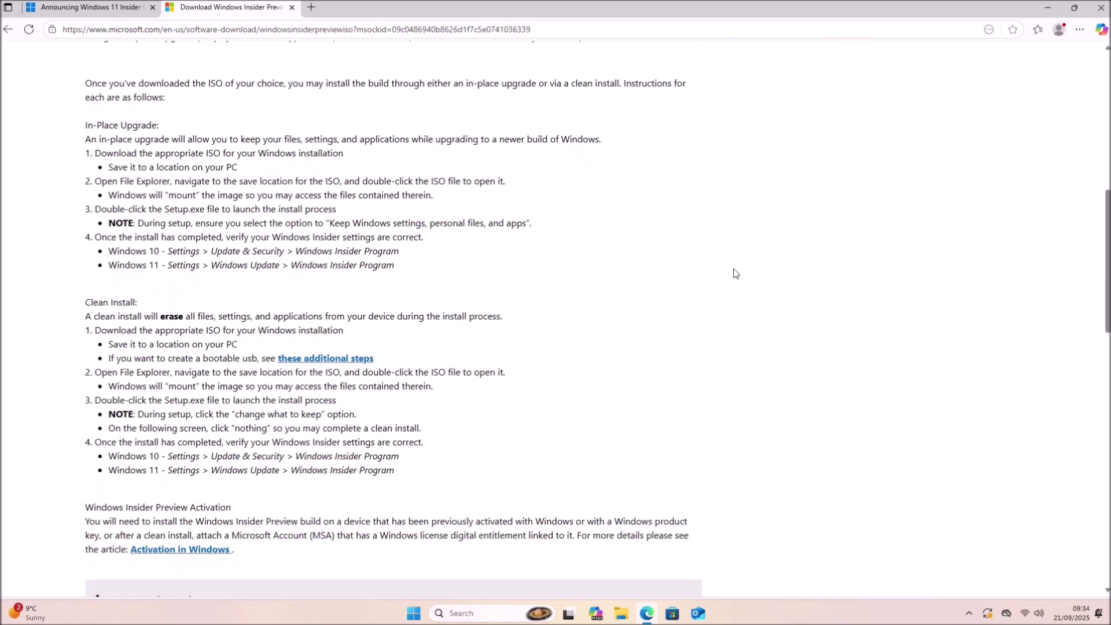
{"action": "scroll", "coordinate": [710, 260], "scroll_direction": "down", "scroll_amount": 6}
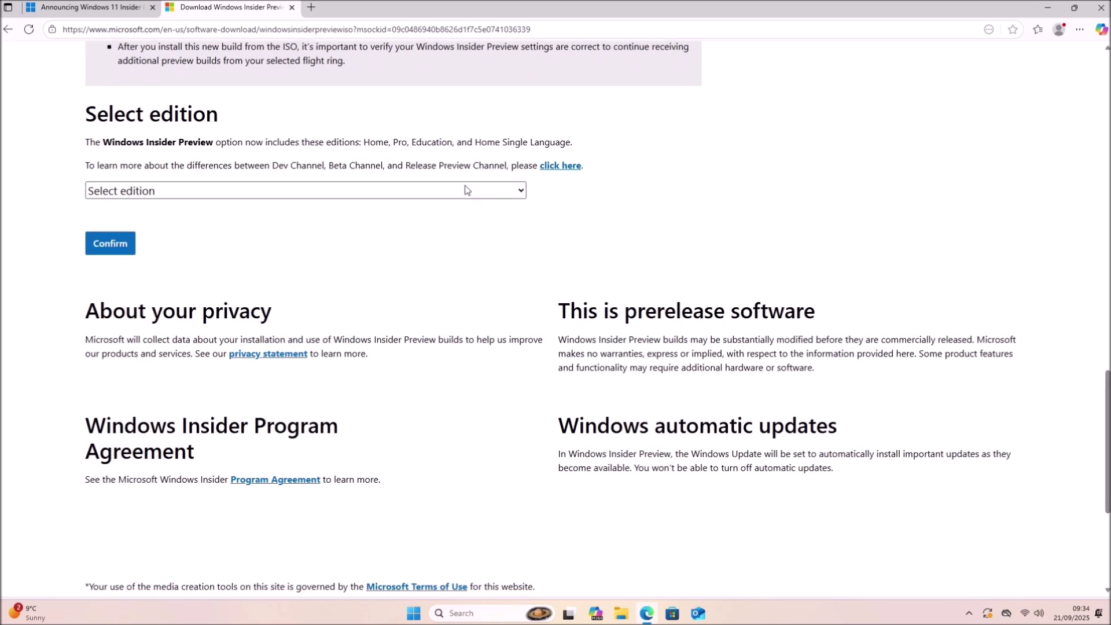
{"action": "left_click", "coordinate": [466, 190]}
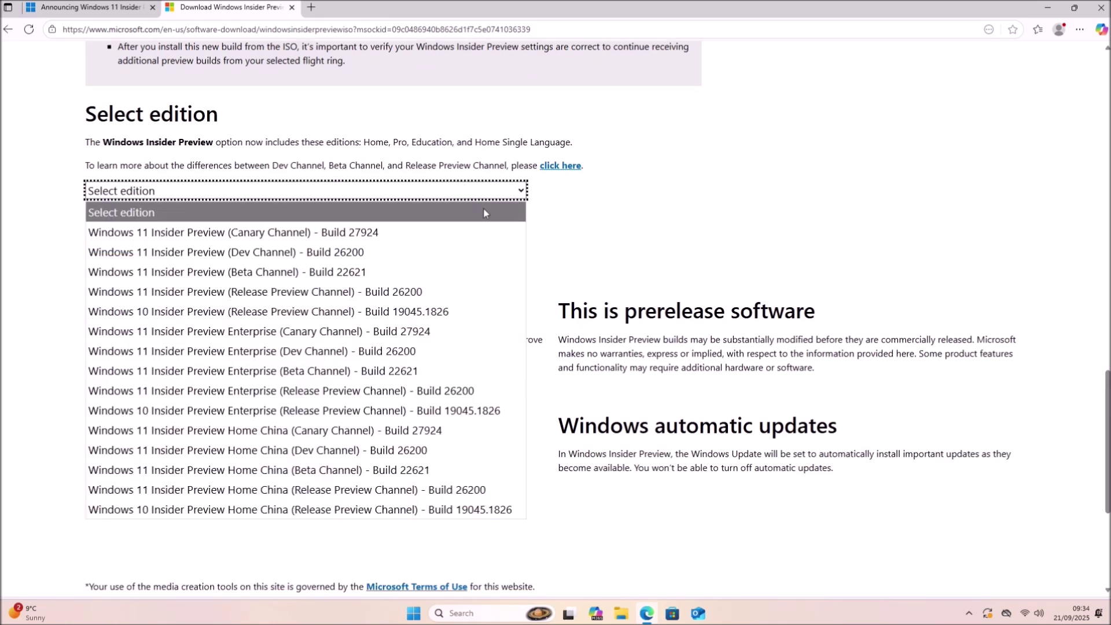
{"action": "left_click", "coordinate": [485, 290]}
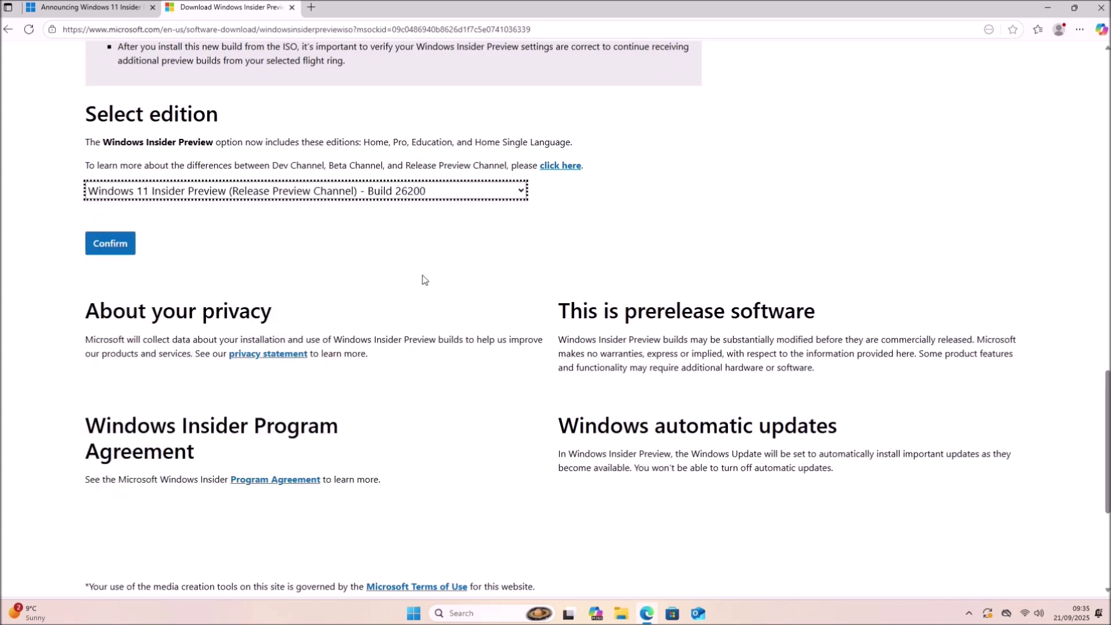
{"action": "left_click", "coordinate": [133, 247]}
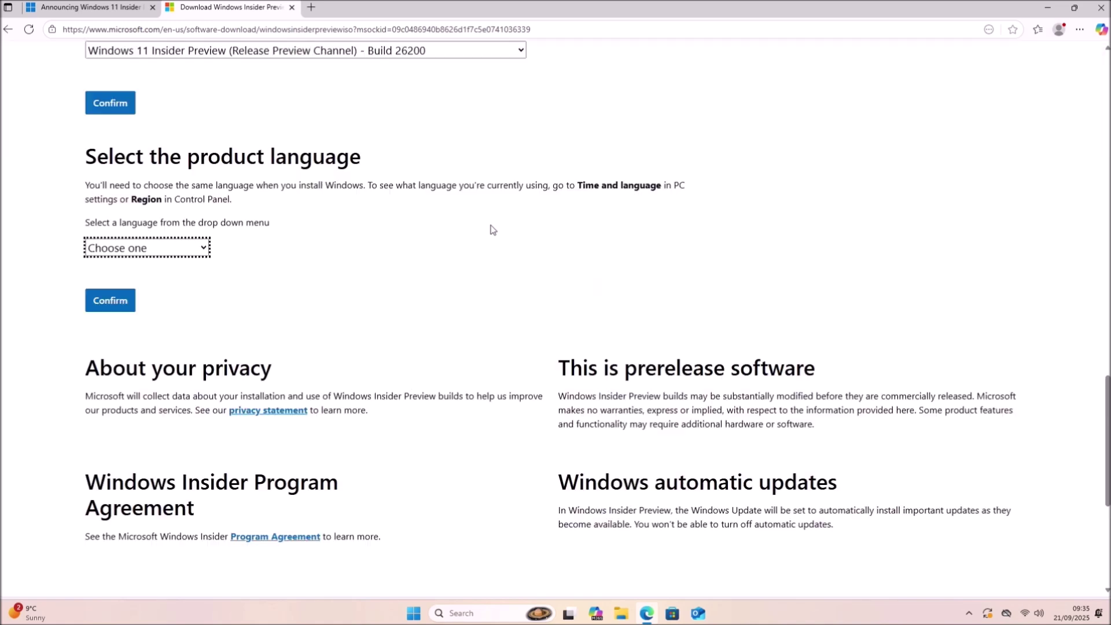
Step: Choose English International as the language and download the 64-bit ISO
{"action": "left_click", "coordinate": [161, 247]}
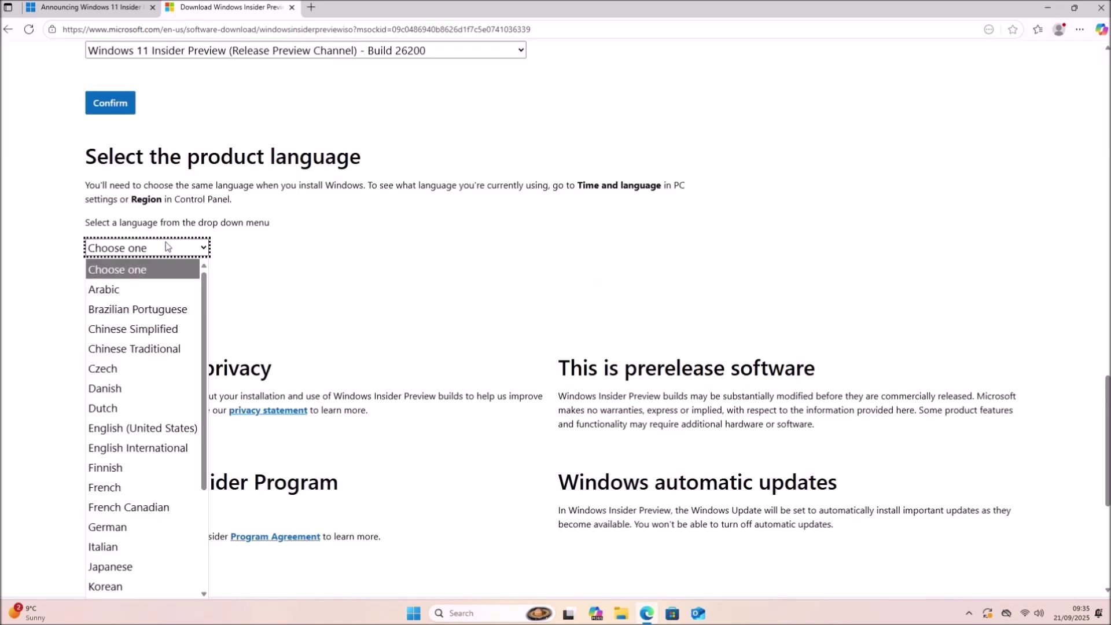
{"action": "left_click", "coordinate": [189, 450]}
{"action": "left_click", "coordinate": [119, 308]}
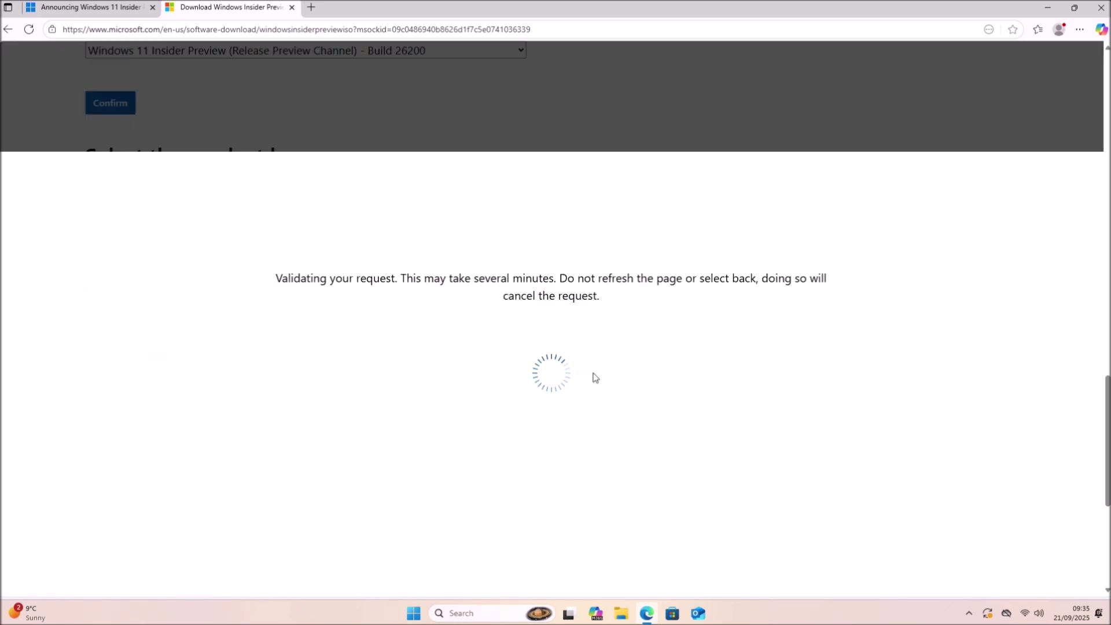
{"action": "left_click", "coordinate": [156, 172]}
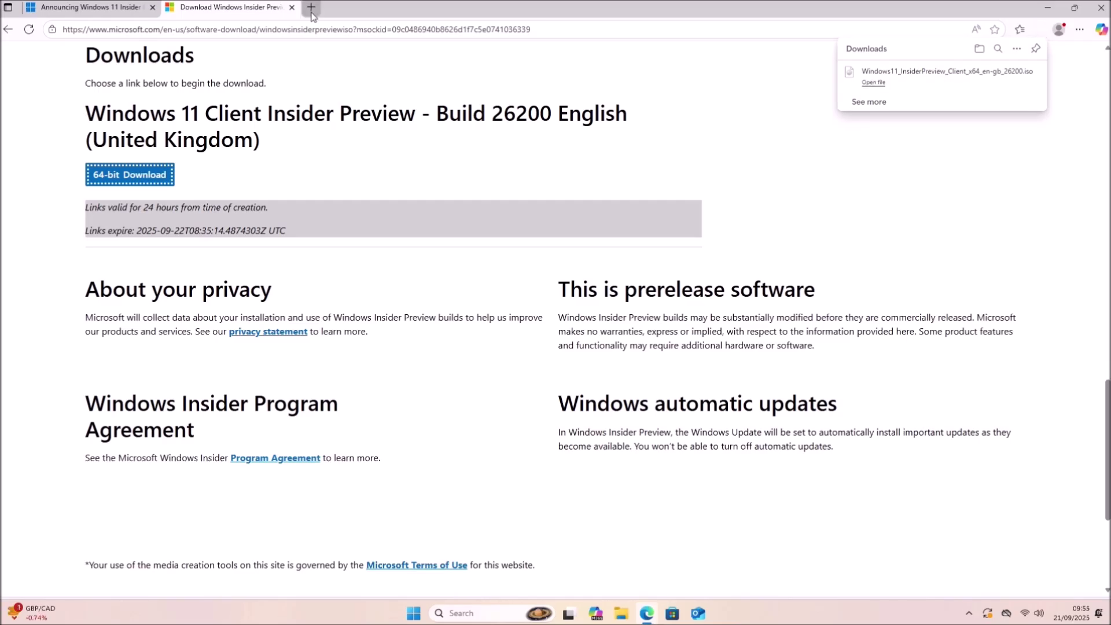
{"action": "left_click", "coordinate": [311, 7]}
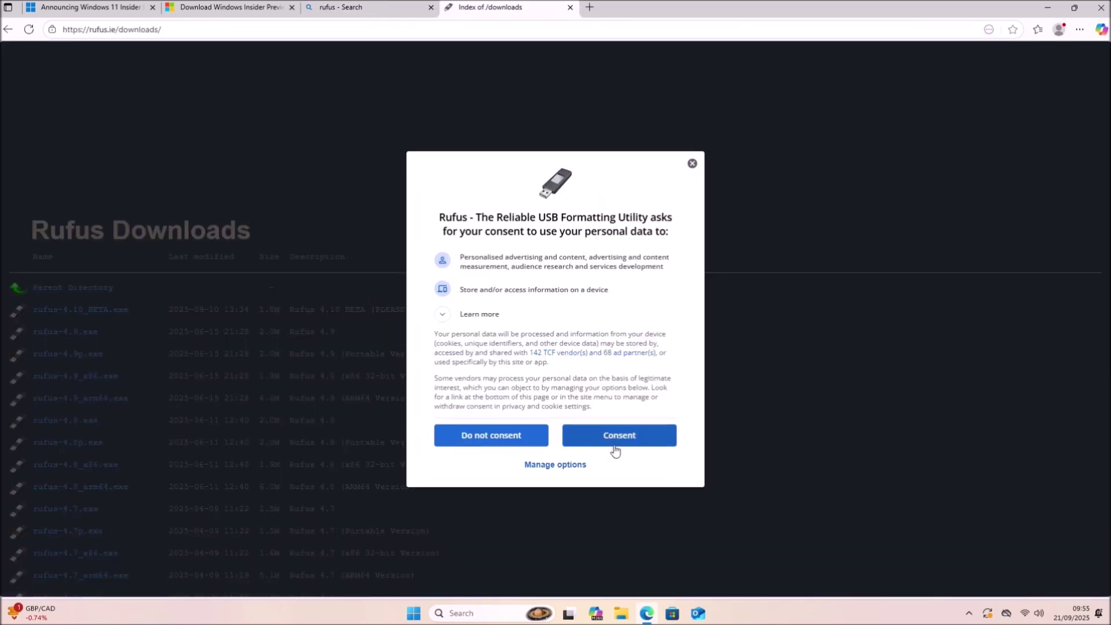
Step: Accept cookies, download rufus-4.10_BETA.exe, dismiss the advert and minimise Edge
{"action": "left_click", "coordinate": [615, 443]}
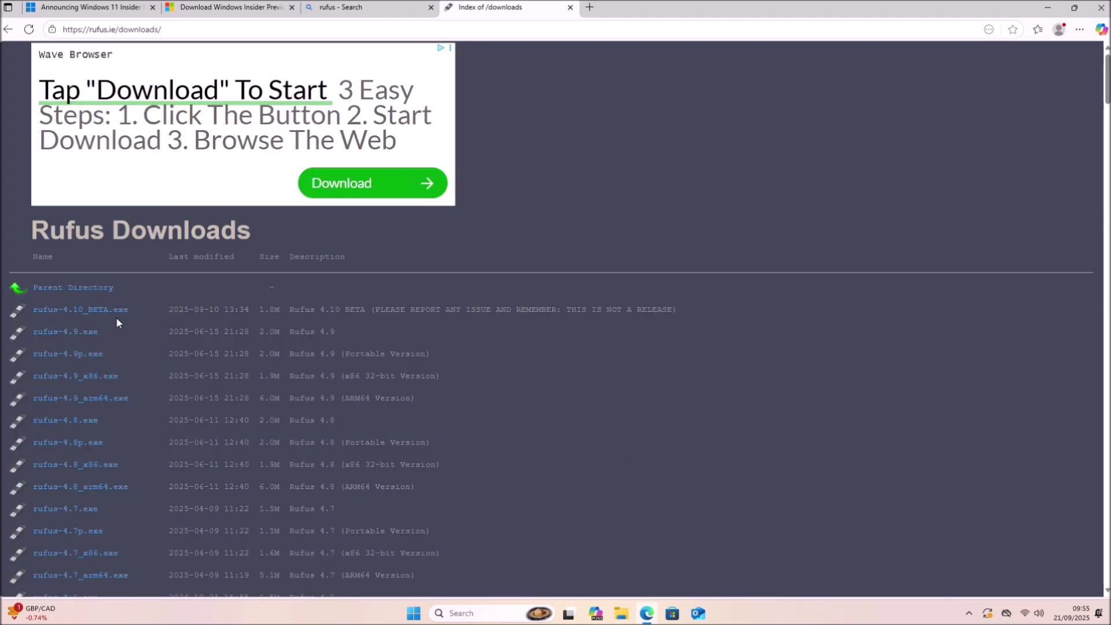
{"action": "left_click", "coordinate": [106, 312]}
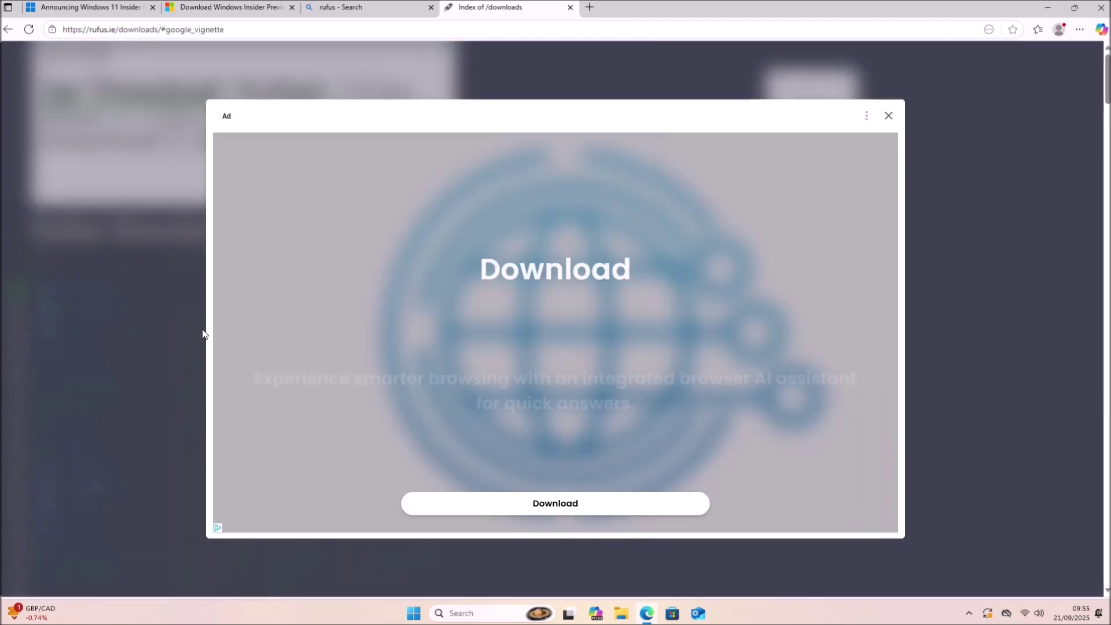
{"action": "left_click", "coordinate": [889, 117]}
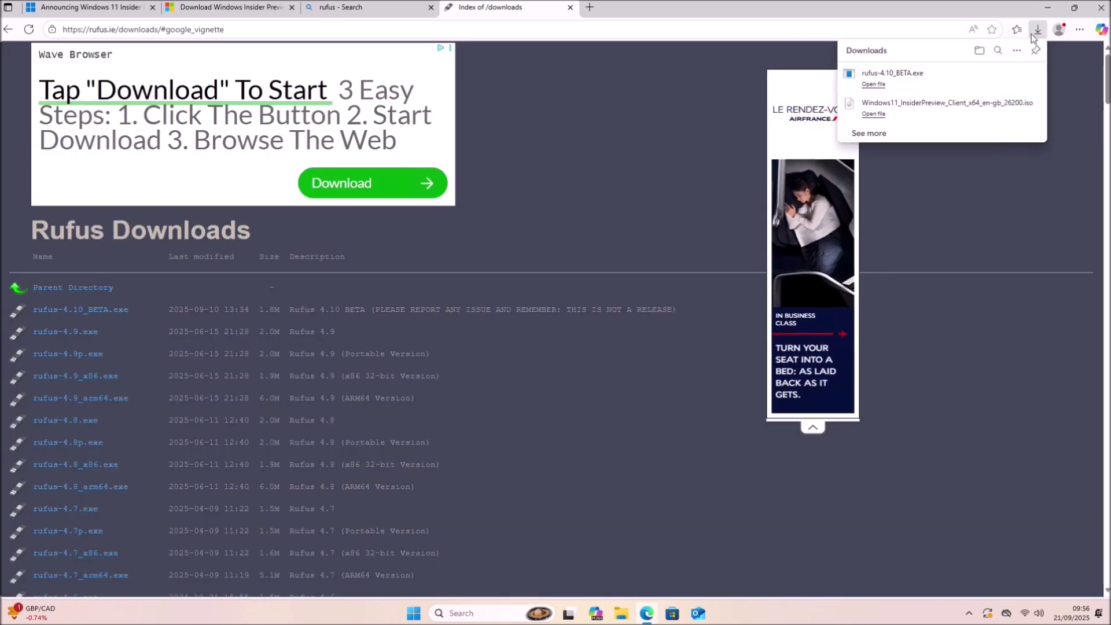
{"action": "left_click", "coordinate": [1040, 13]}
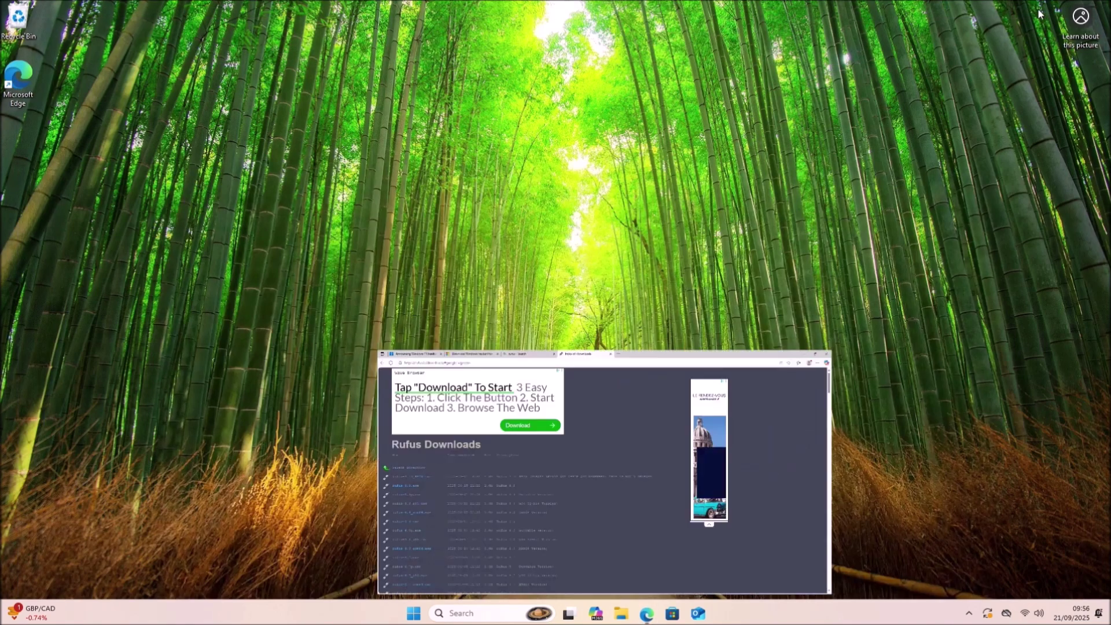
{"action": "left_click", "coordinate": [621, 613]}
Step: Run rufus-4.10_BETA from Downloads and allow it to check for updates online
{"action": "left_click", "coordinate": [280, 302]}
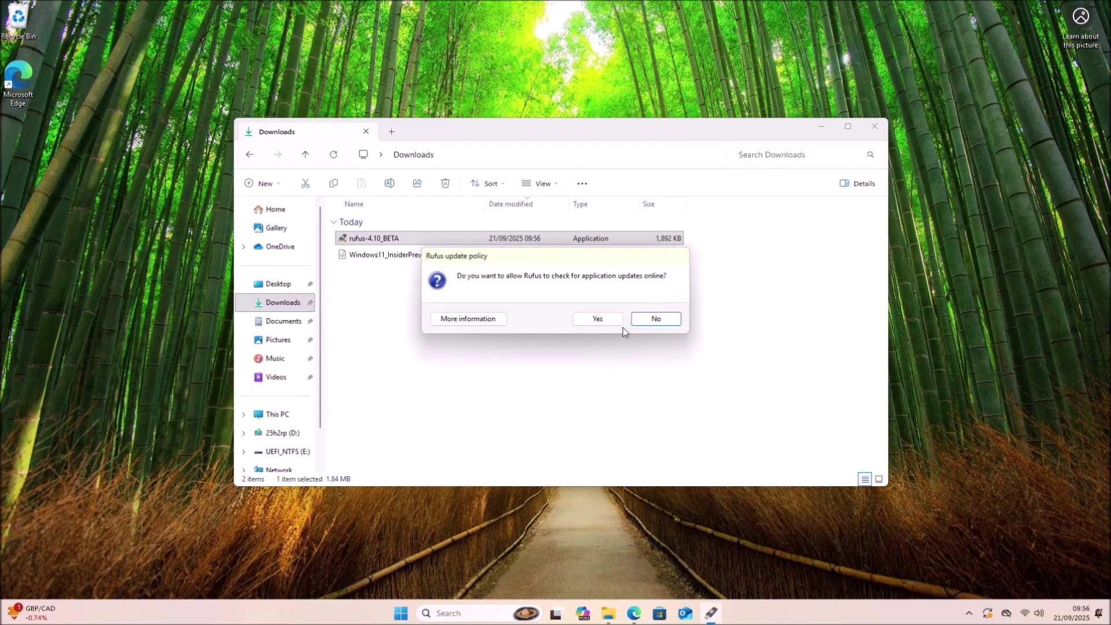
{"action": "left_click", "coordinate": [613, 323]}
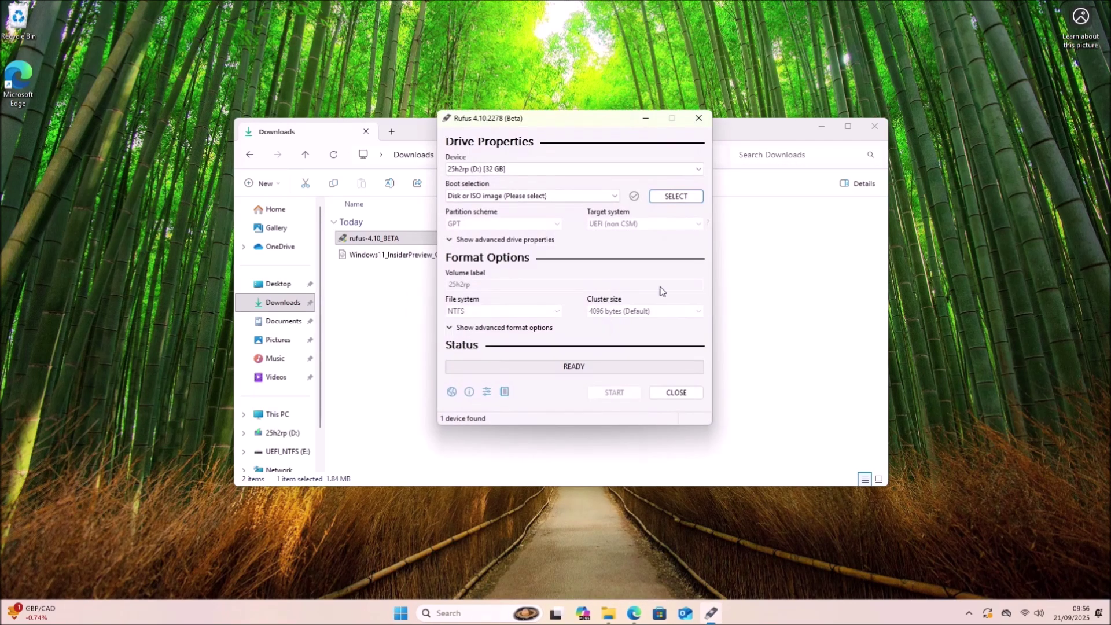
Step: Load the Windows11 Insider Preview 26200 en-gb ISO and begin retyping the volume label as 25H2
{"action": "left_click", "coordinate": [822, 126]}
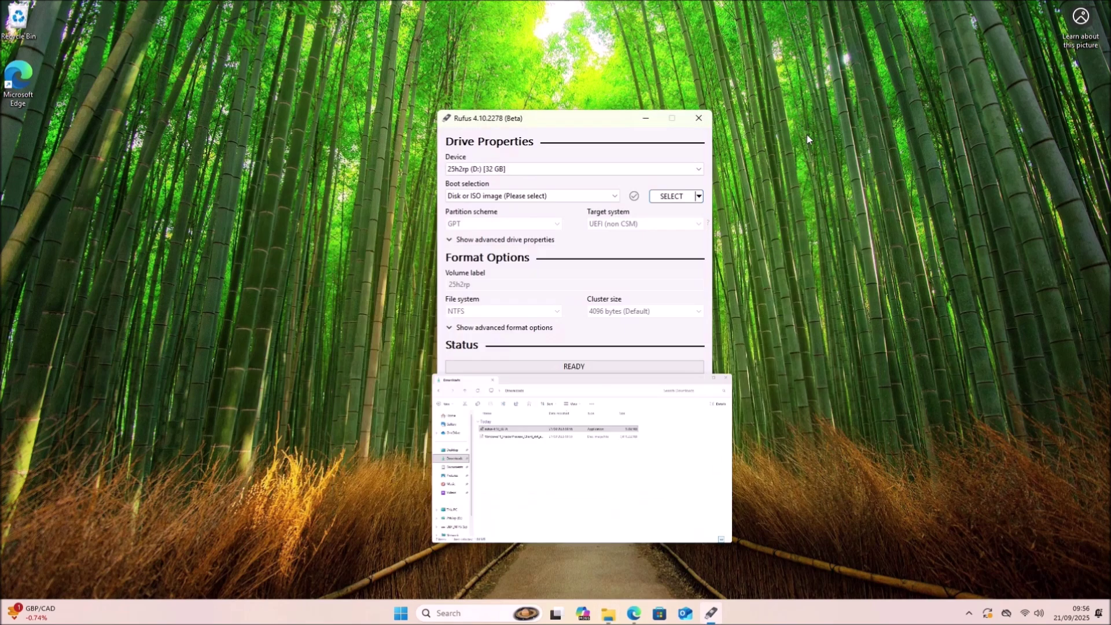
{"action": "left_click", "coordinate": [669, 195]}
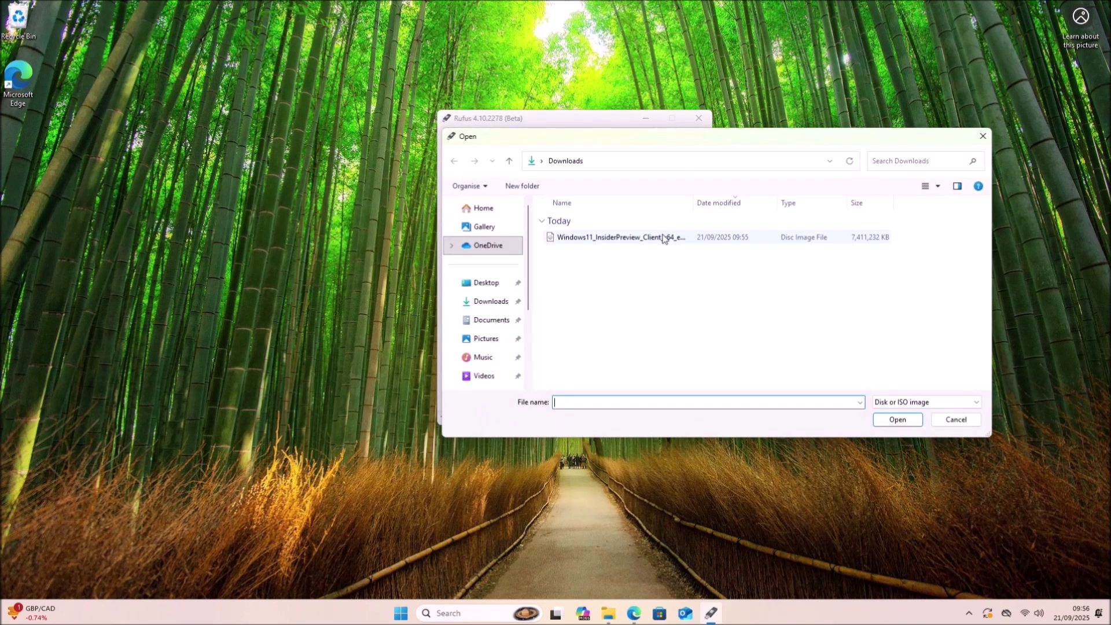
{"action": "double_click", "coordinate": [664, 237]}
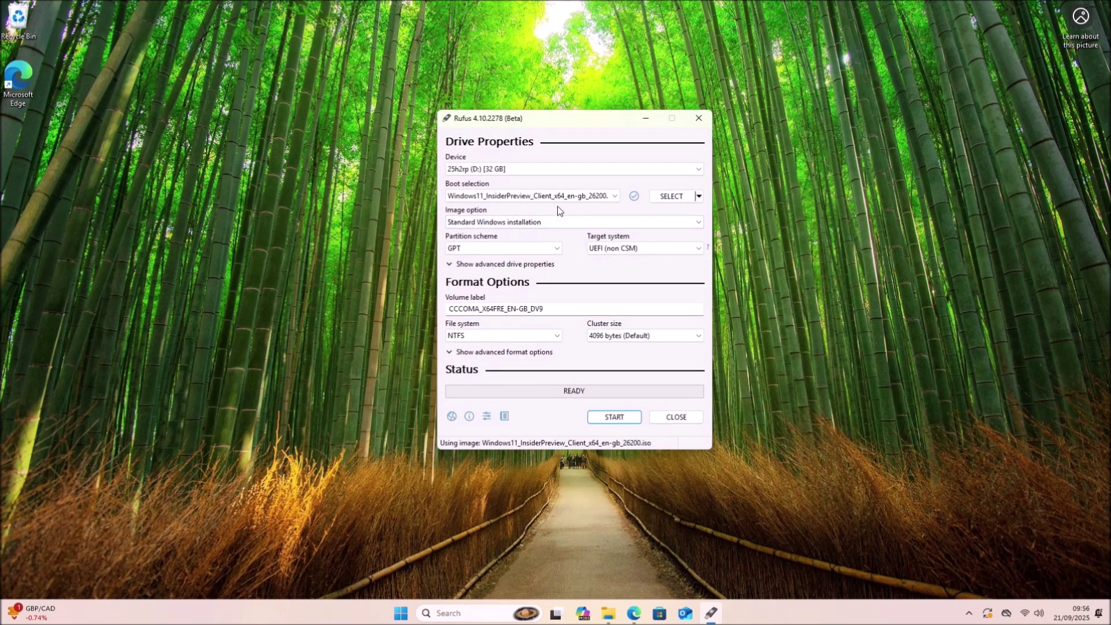
{"action": "double_click", "coordinate": [547, 309]}
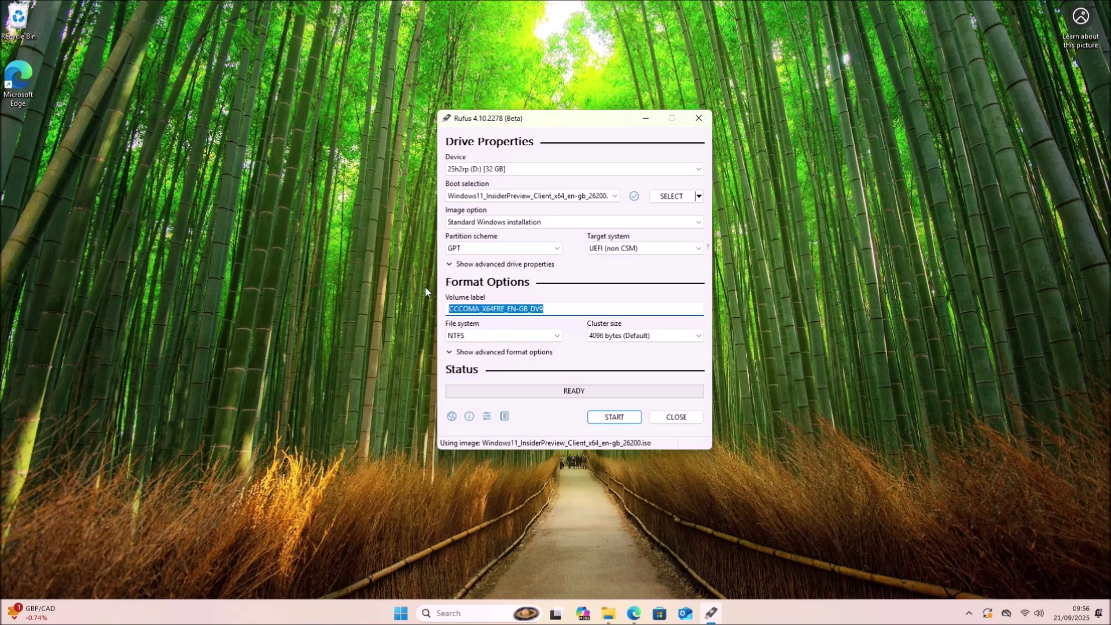
{"action": "type", "text": "25"}
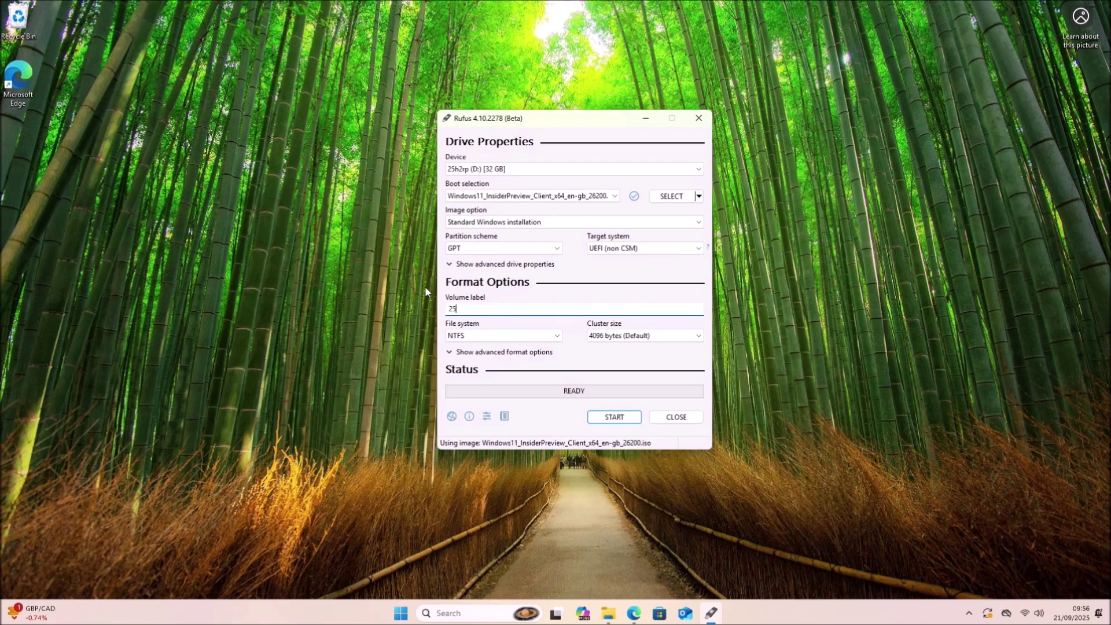
{"action": "type", "text": "H2"}
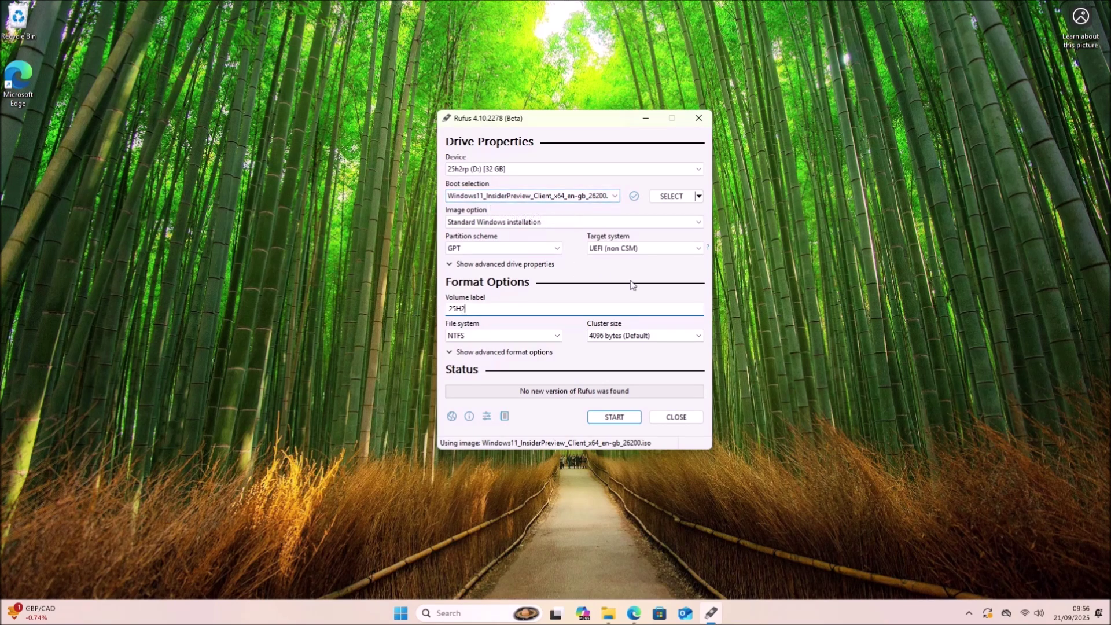
Step: Start writing the USB and accept the Windows customisation dialog with all options cleared
{"action": "left_click", "coordinate": [637, 425]}
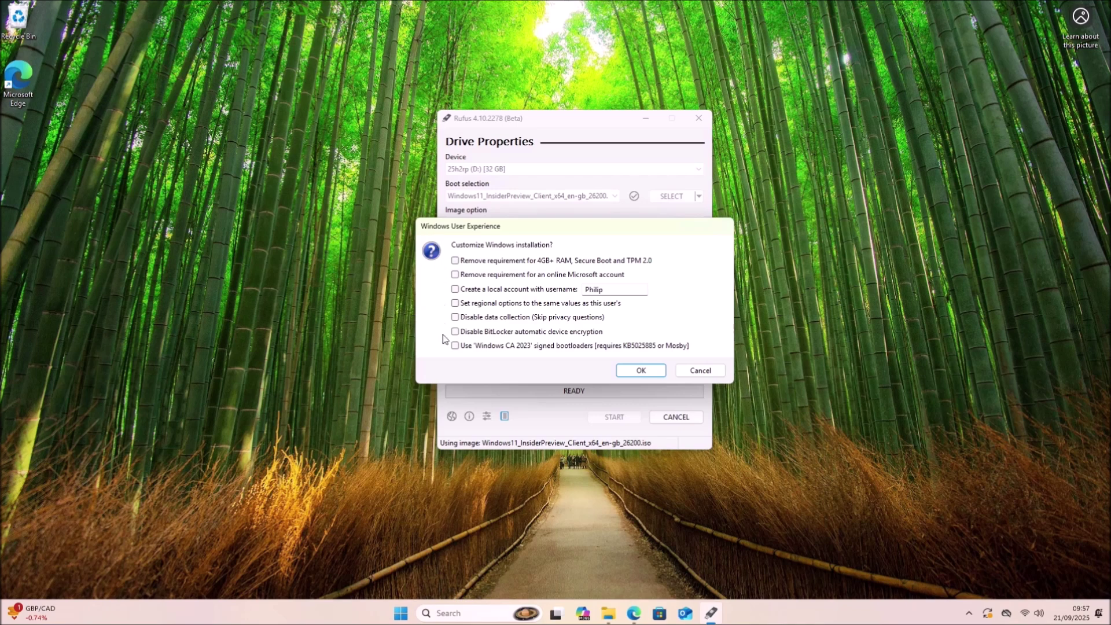
{"action": "left_click", "coordinate": [637, 370]}
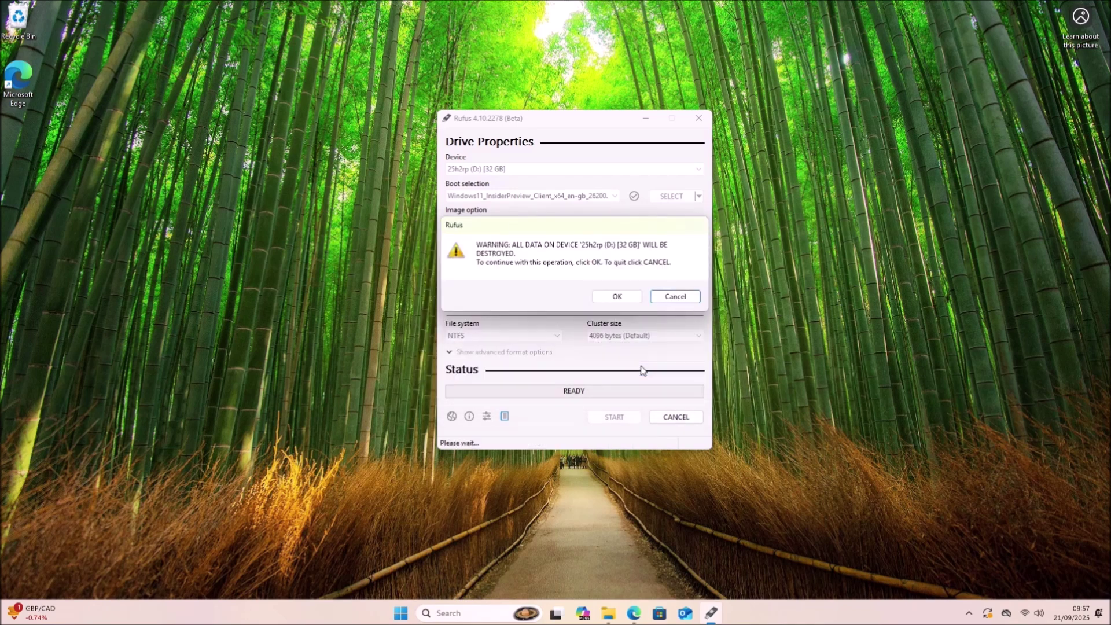
Step: Confirm erasing the 25h2rp drive, then close Rufus once writing finishes
{"action": "left_click", "coordinate": [627, 299]}
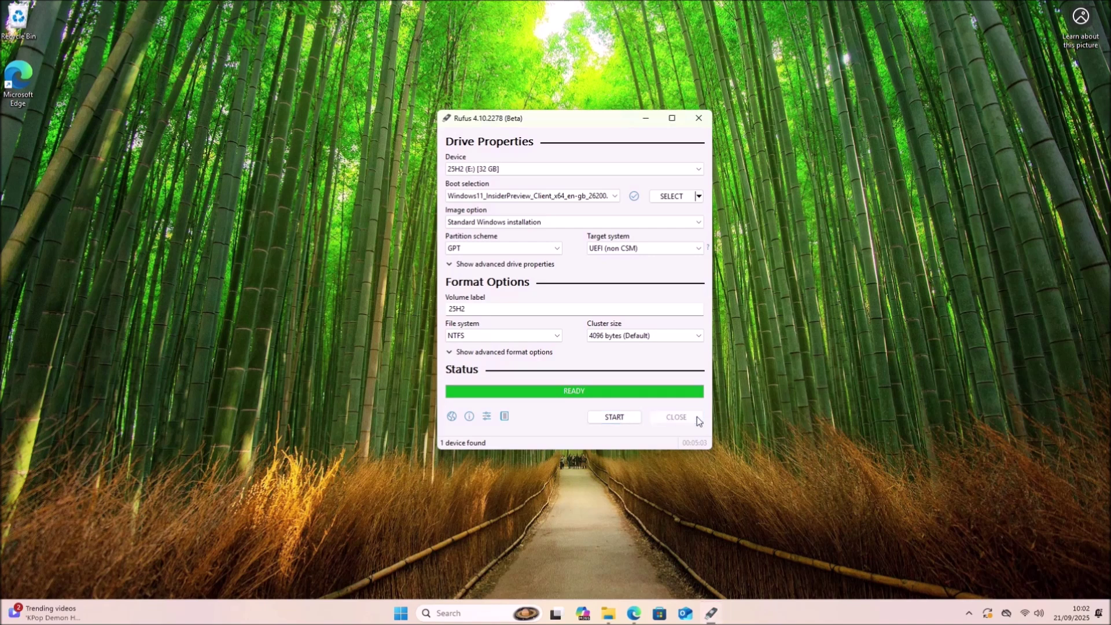
{"action": "left_click", "coordinate": [697, 417]}
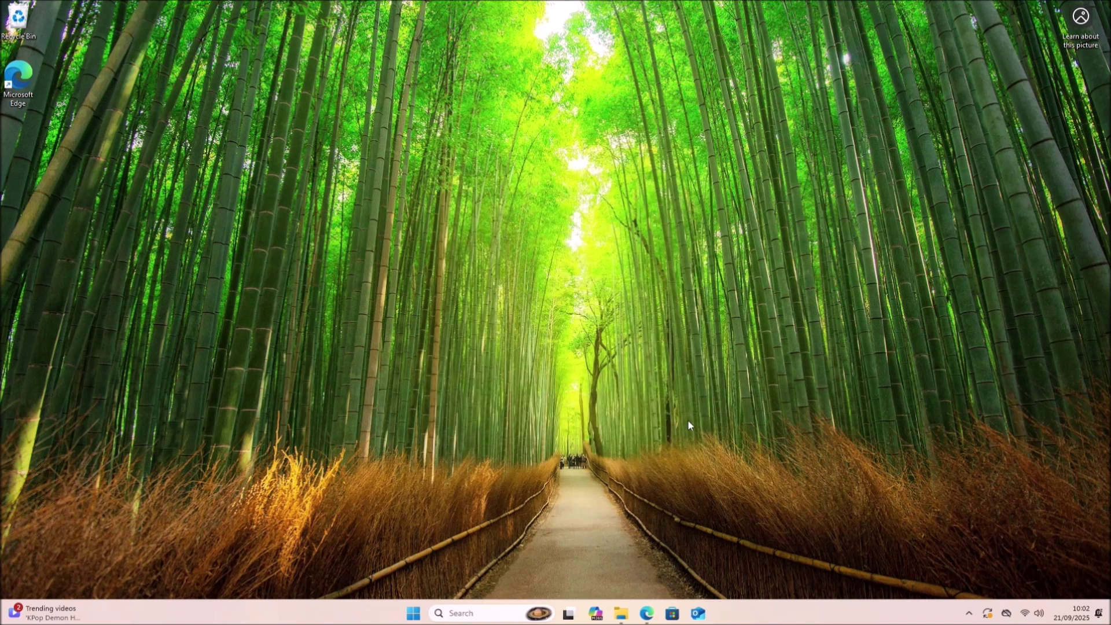
{"action": "right_click", "coordinate": [413, 613]}
Step: Accept United Kingdom as country and keyboard layout, skipping a second layout
{"action": "mouse_move", "coordinate": [446, 564]}
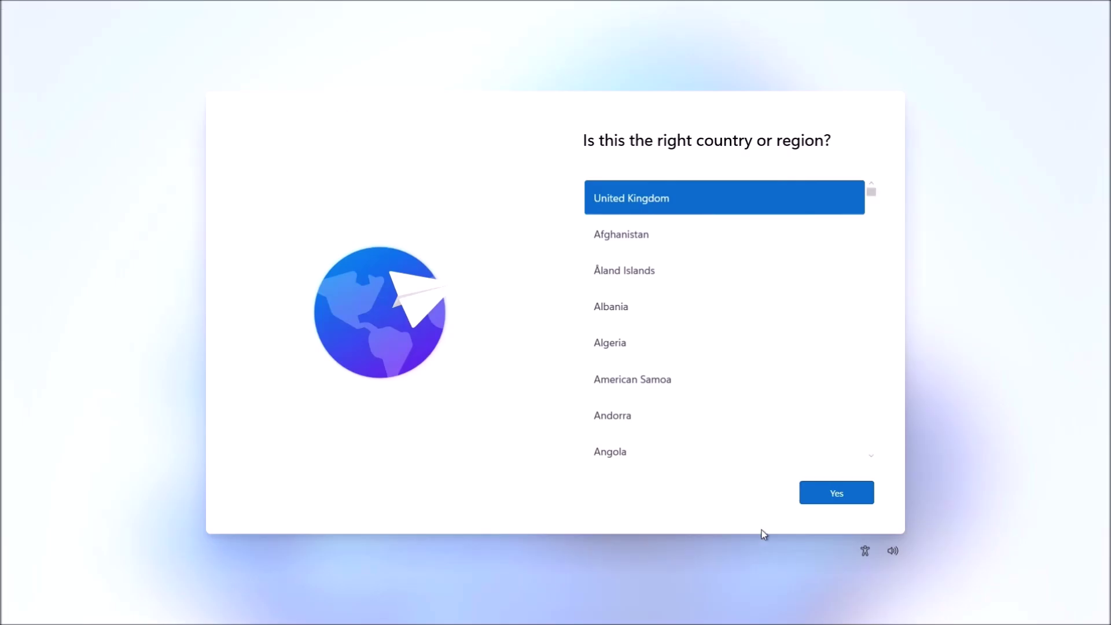
{"action": "left_click", "coordinate": [823, 501]}
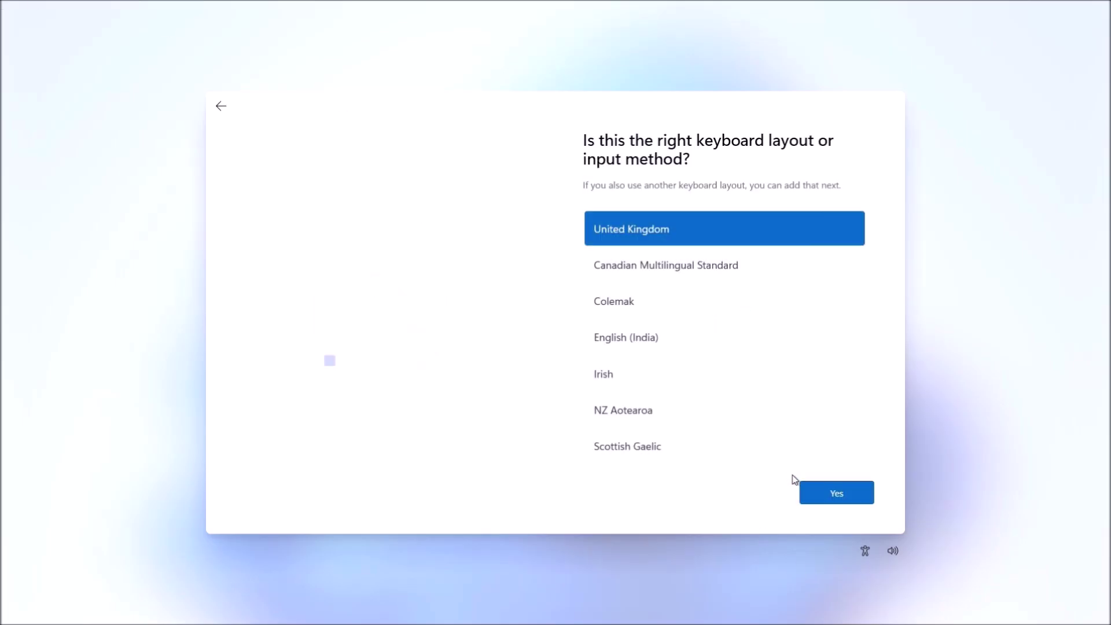
{"action": "left_click", "coordinate": [844, 488]}
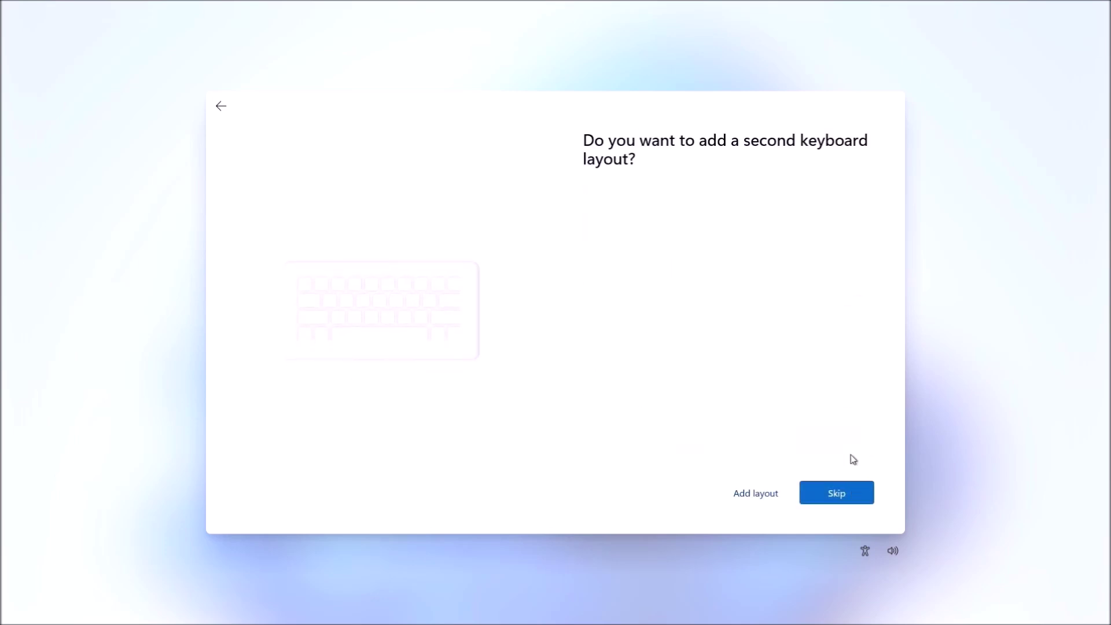
{"action": "left_click", "coordinate": [857, 488]}
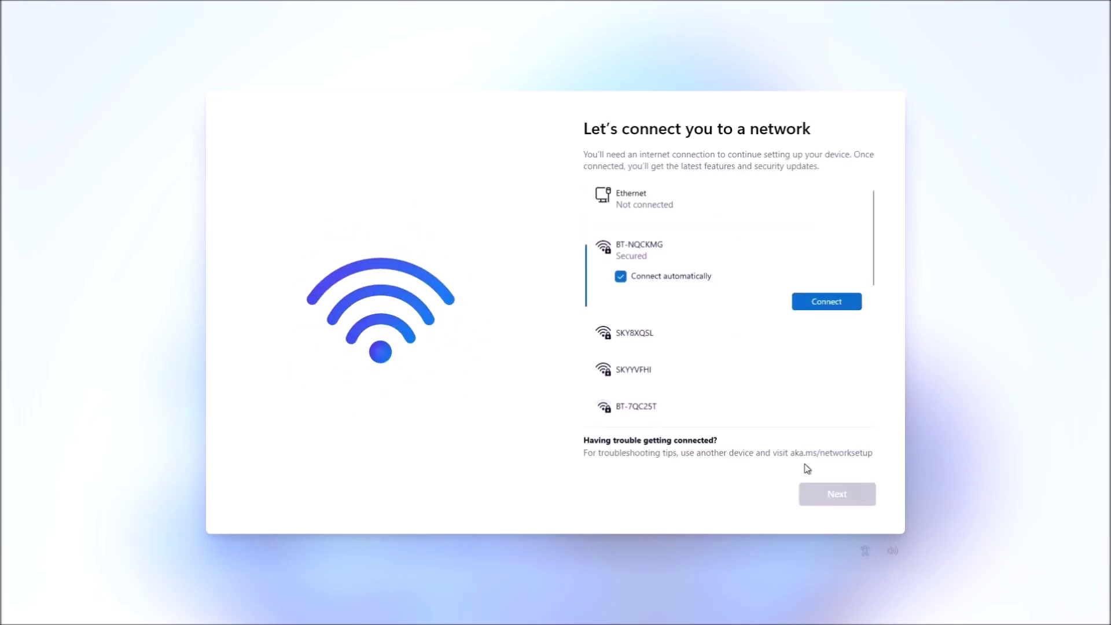
Step: Join the home Wi-Fi with its password and name the device OptiPlex-7050
{"action": "left_click", "coordinate": [827, 302]}
{"action": "type", "text": "•"}
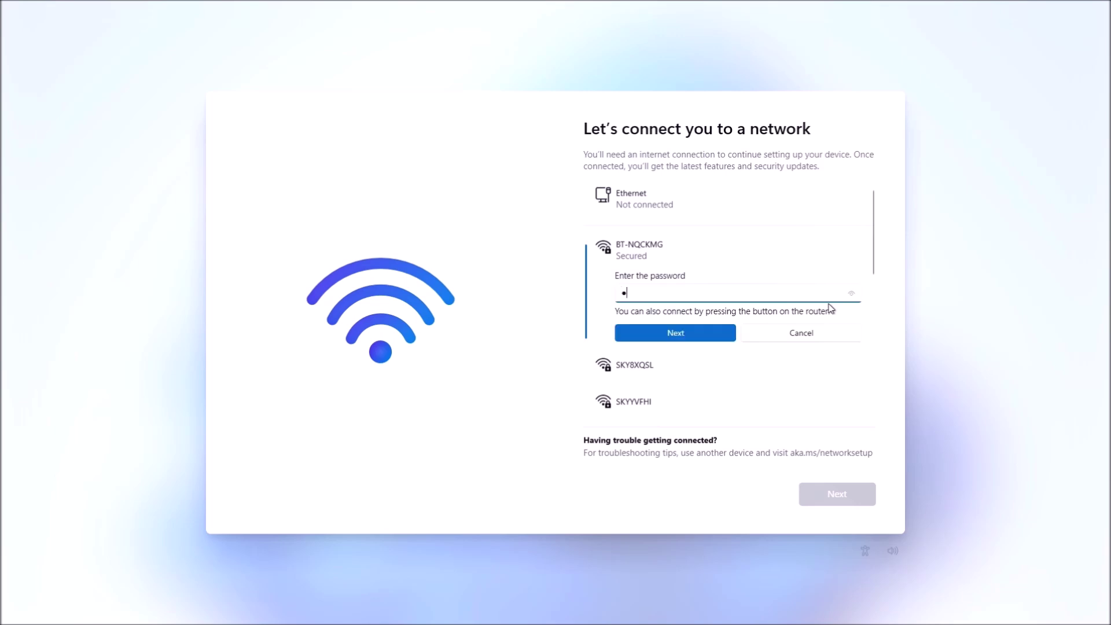
{"action": "key", "text": "BackSpace"}
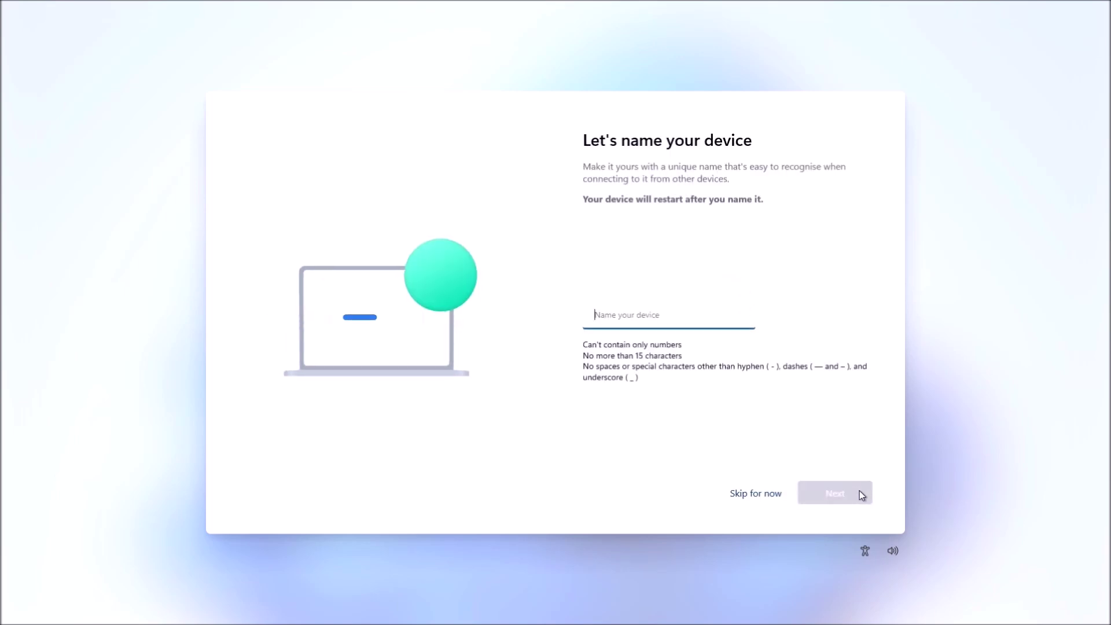
{"action": "type", "text": "OptiPlex-7050"}
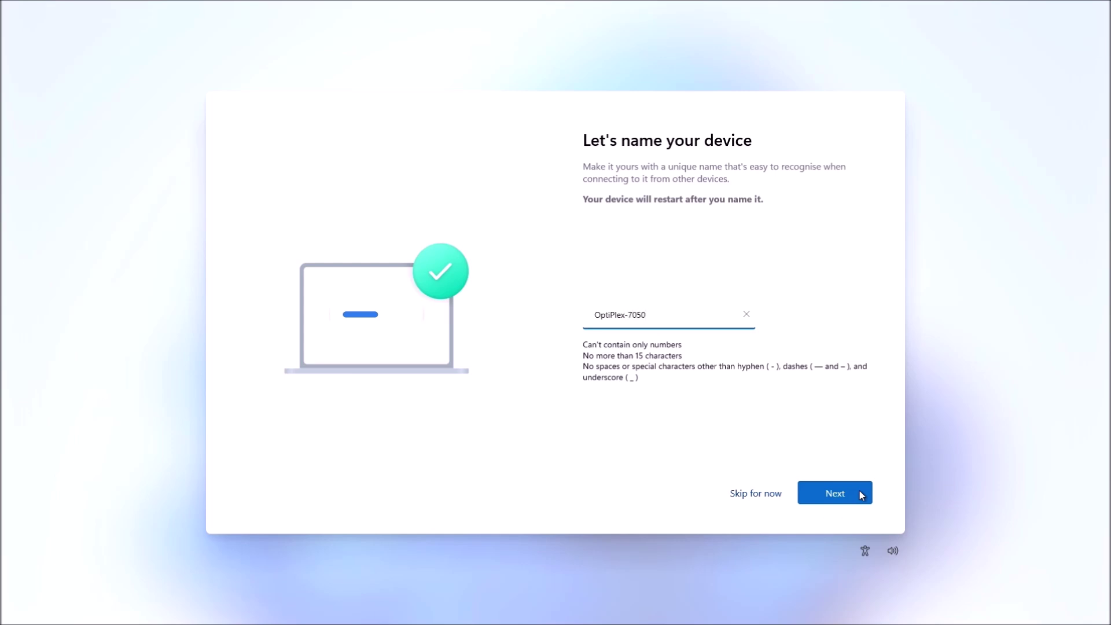
{"action": "left_click", "coordinate": [860, 492]}
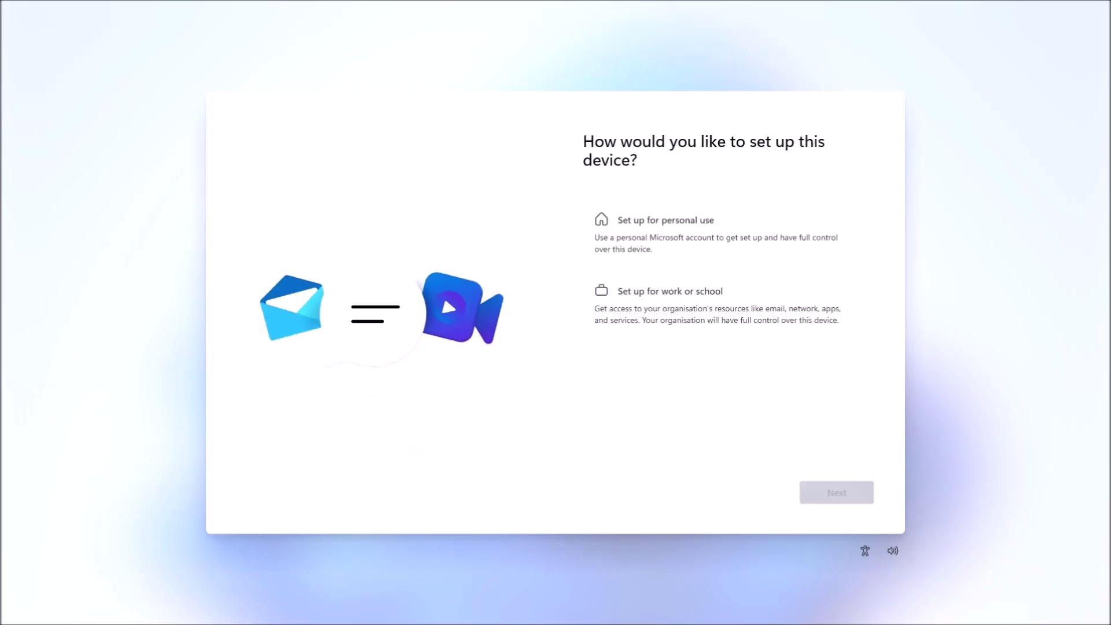
Step: Choose personal use, start Microsoft account sign-in, and open its alternative sign-in options
{"action": "left_click", "coordinate": [738, 212]}
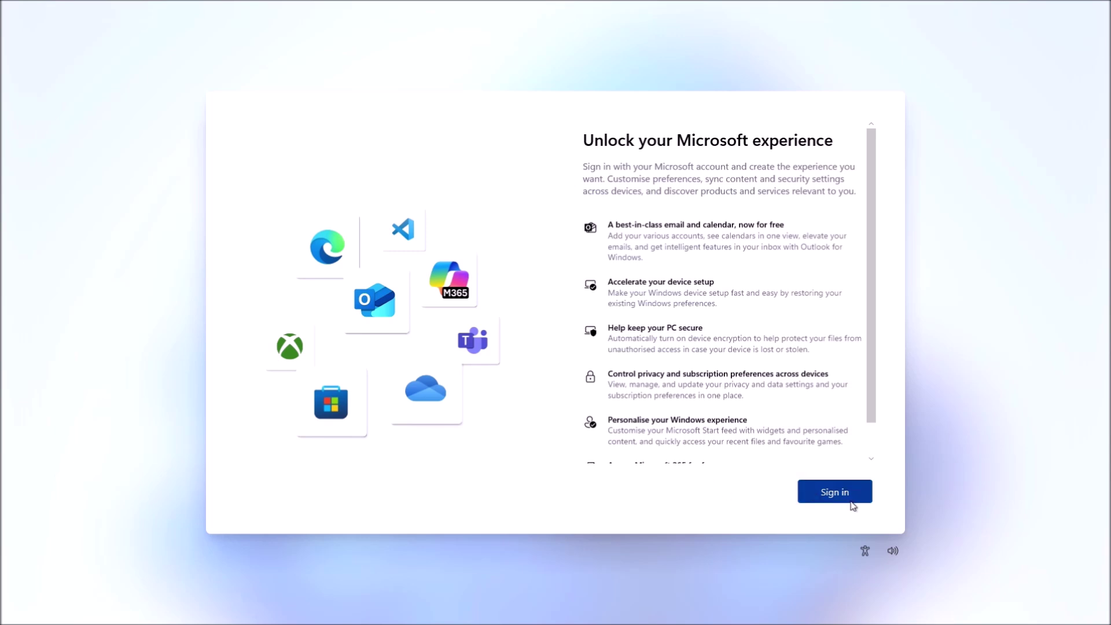
{"action": "scroll", "coordinate": [828, 461], "scroll_direction": "down", "scroll_amount": 1}
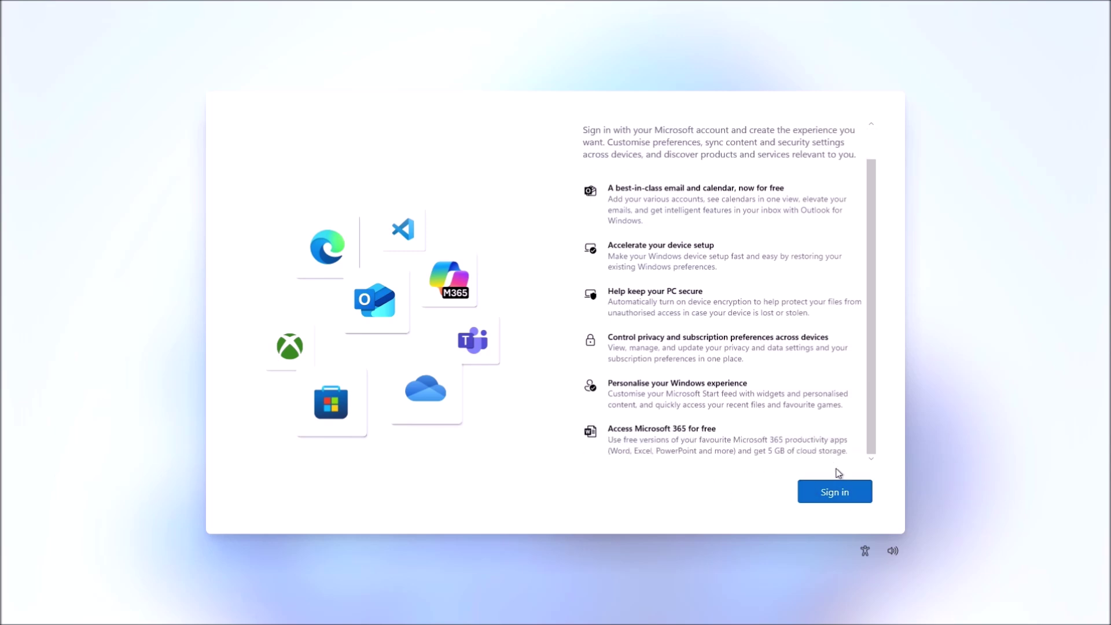
{"action": "left_click", "coordinate": [858, 497]}
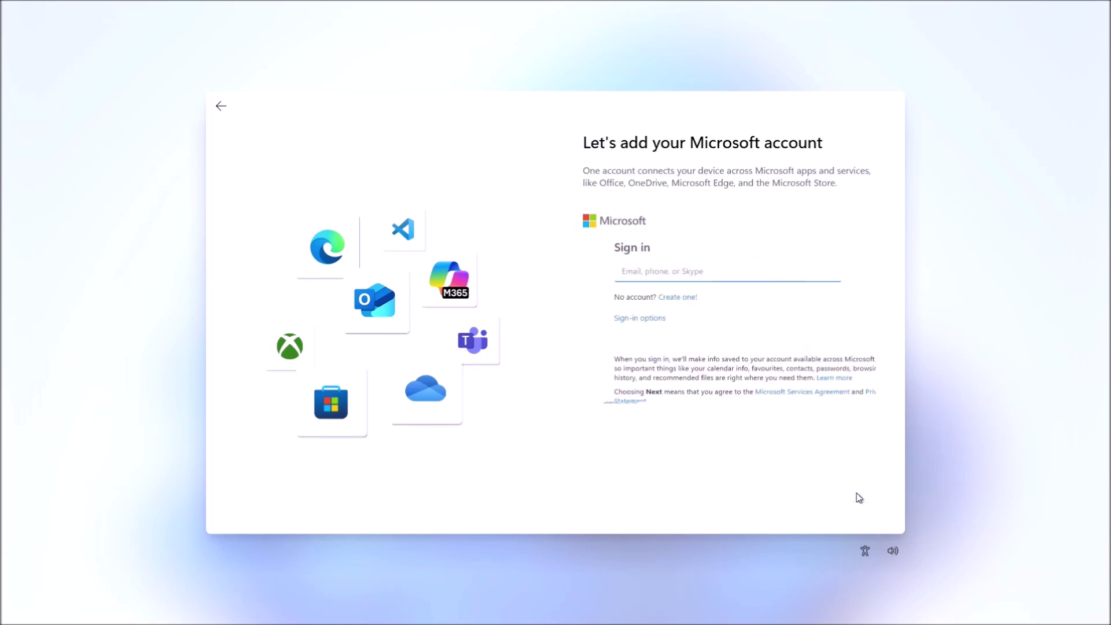
{"action": "left_click", "coordinate": [625, 320]}
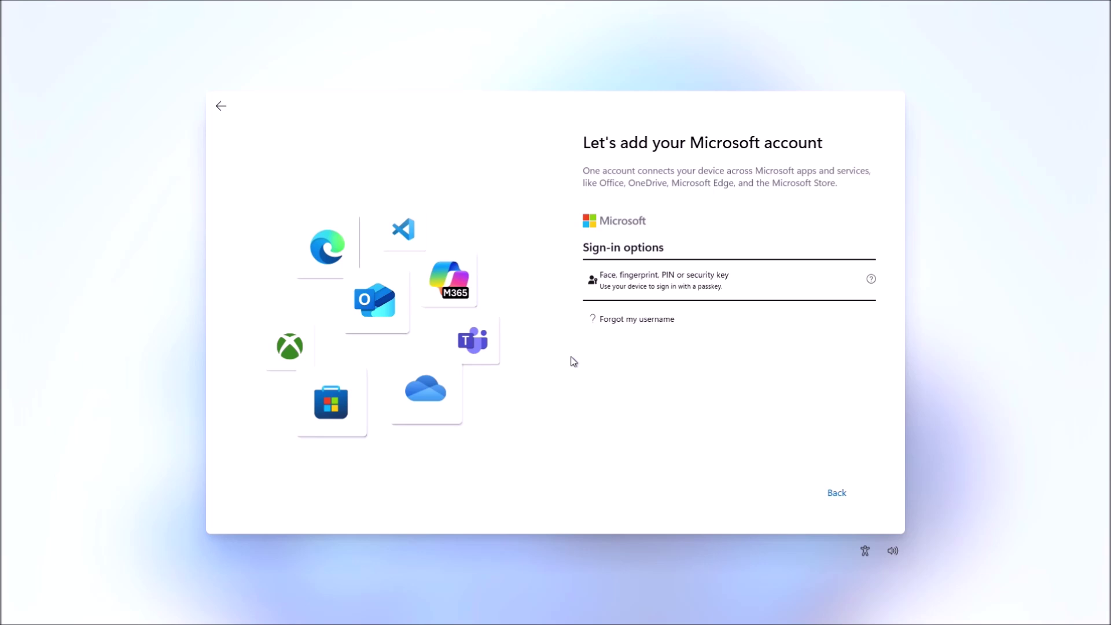
Step: Open Command Prompt with Shift+F10, enlarge its font, and run start ms-cxh:localonly
{"action": "key", "text": "shift+F10"}
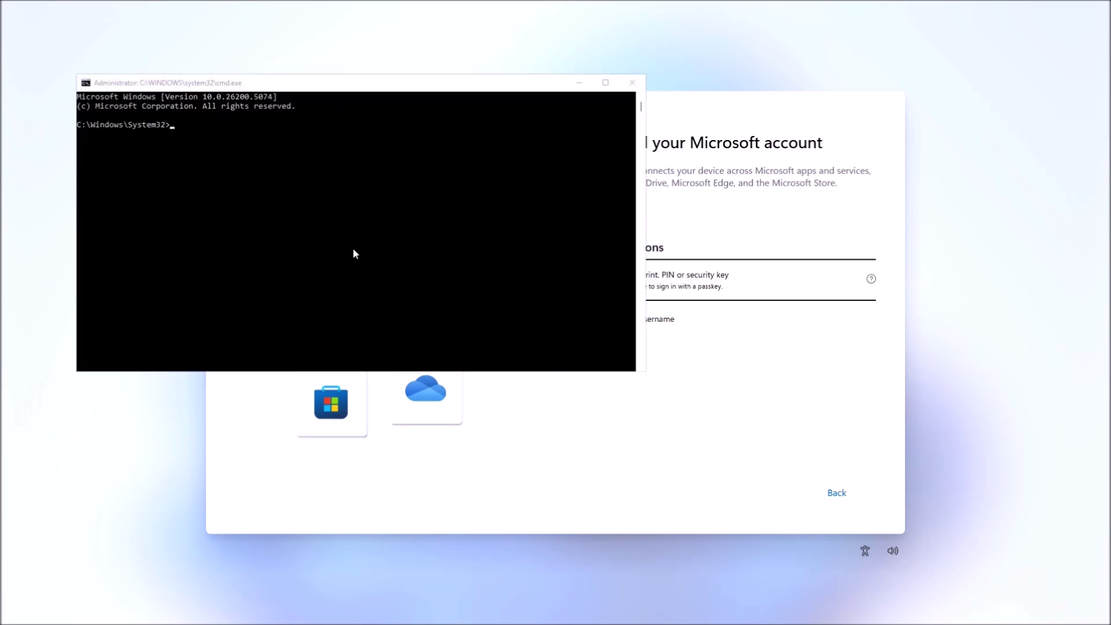
{"action": "left_click", "coordinate": [354, 250]}
{"action": "scroll", "coordinate": [373, 253], "scroll_direction": "up", "scroll_amount": 4}
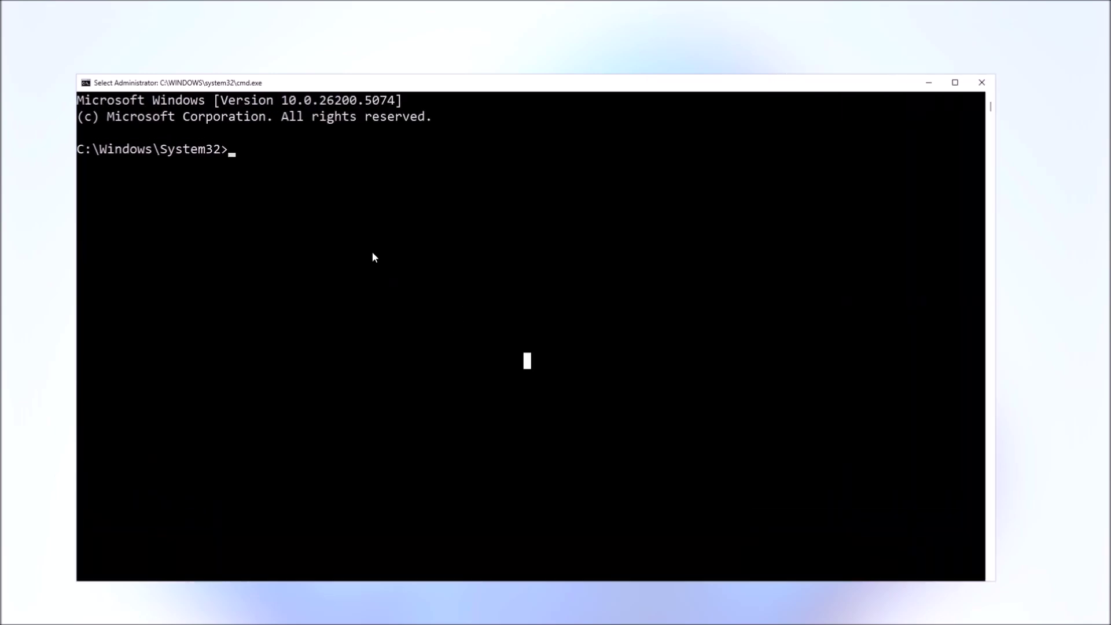
{"action": "scroll", "coordinate": [373, 253], "scroll_direction": "up", "scroll_amount": 4}
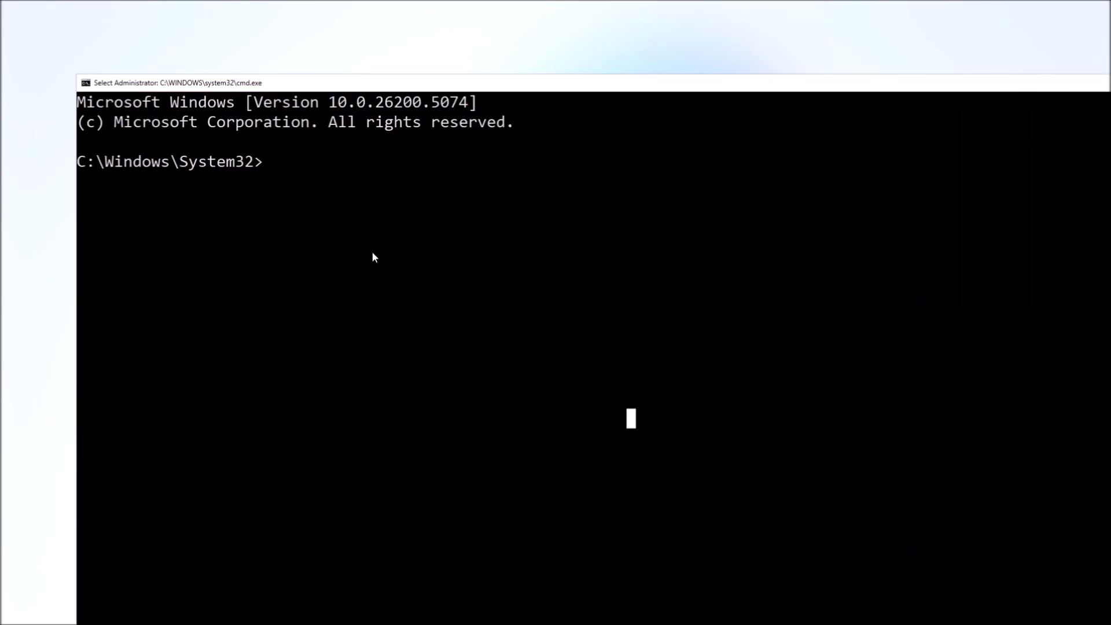
{"action": "left_click", "coordinate": [424, 257]}
{"action": "type", "text": "star"}
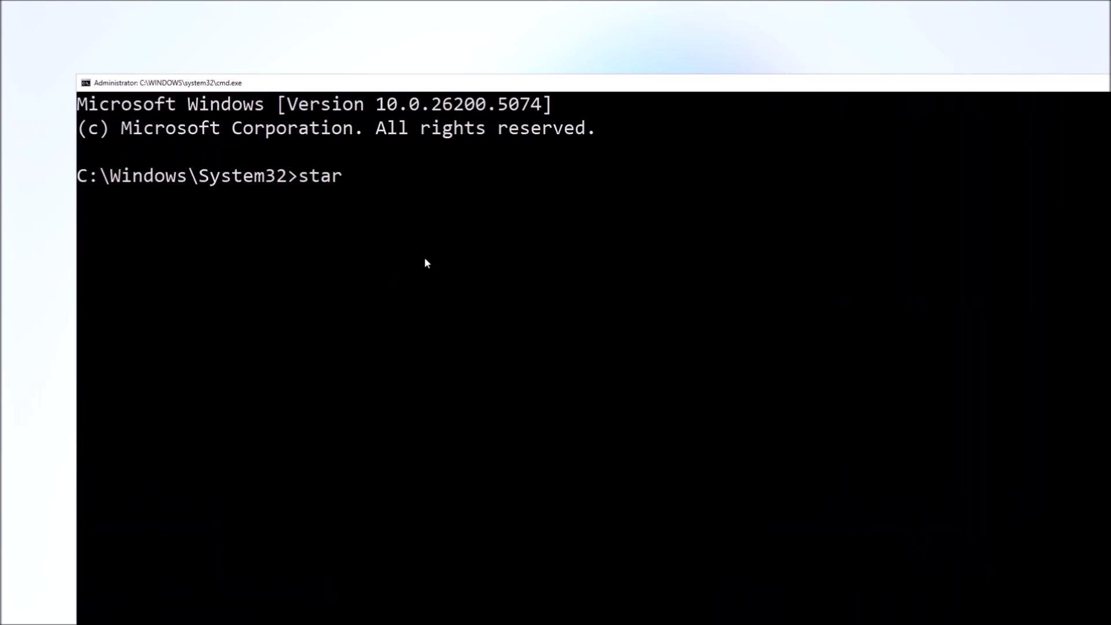
{"action": "type", "text": "t ms-cxh:localonly"}
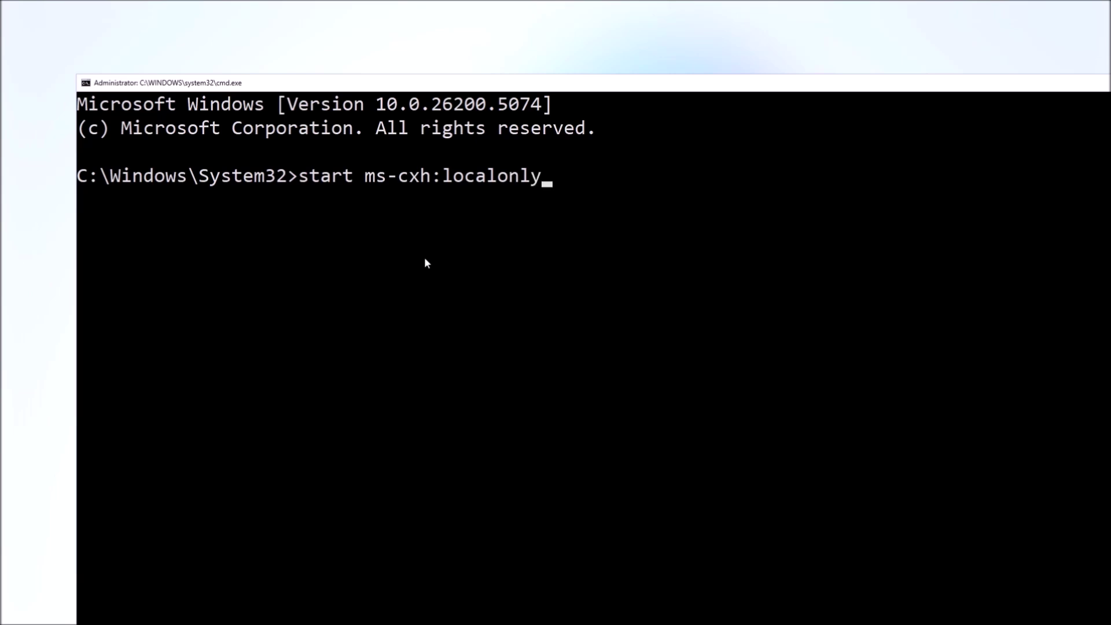
{"action": "key", "text": "Return"}
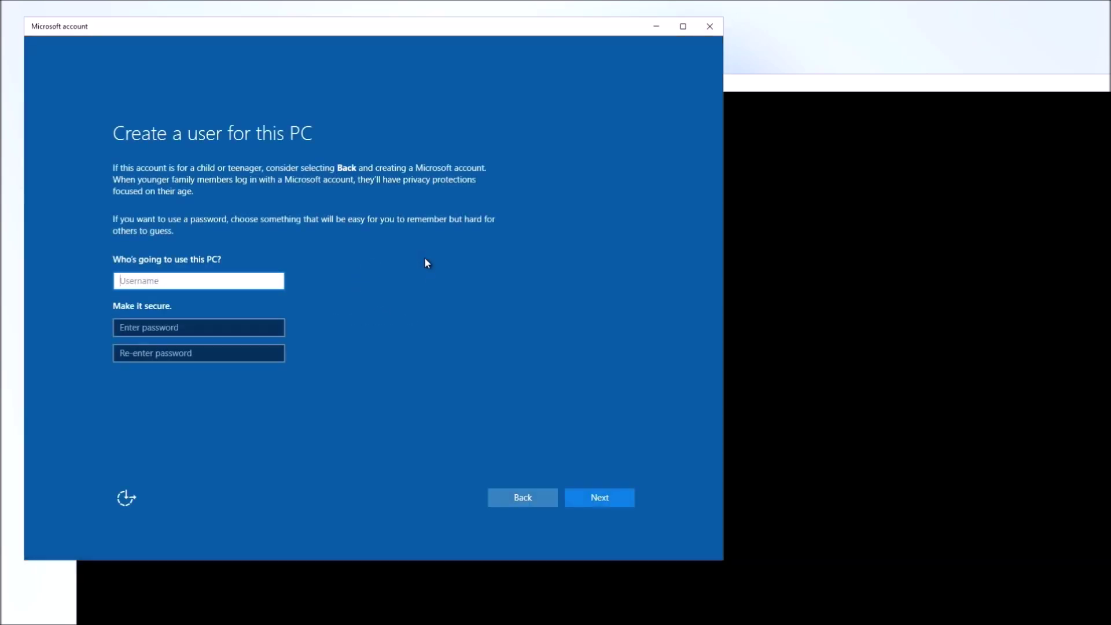
Step: Enter the local account username, allow location access, and turn off Find my device
{"action": "type", "text": "P"}
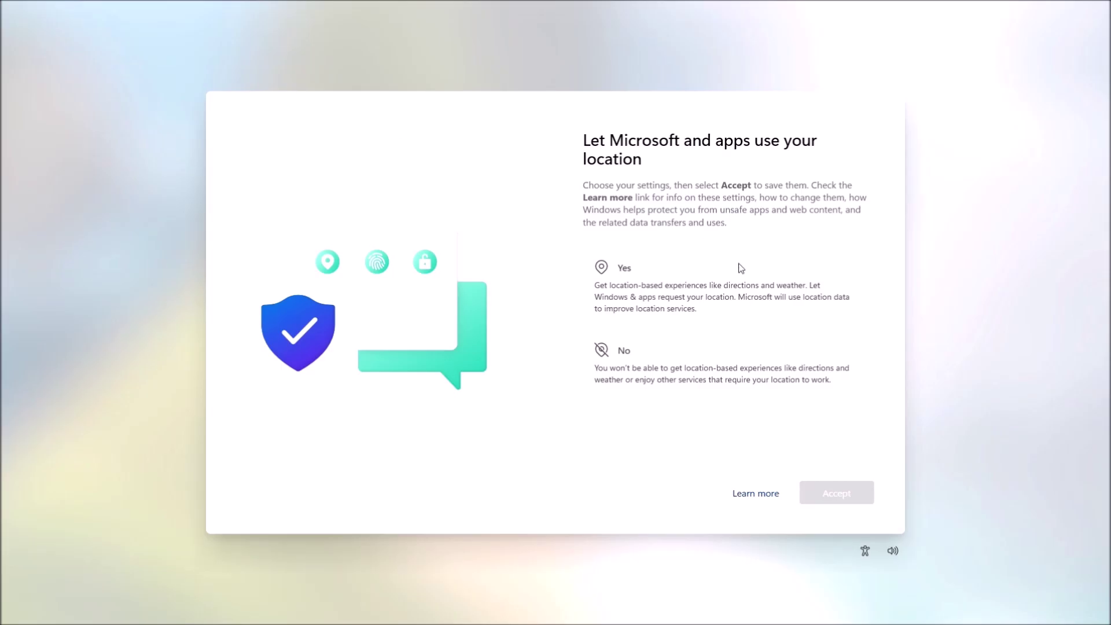
{"action": "left_click", "coordinate": [821, 318]}
{"action": "left_click", "coordinate": [837, 490]}
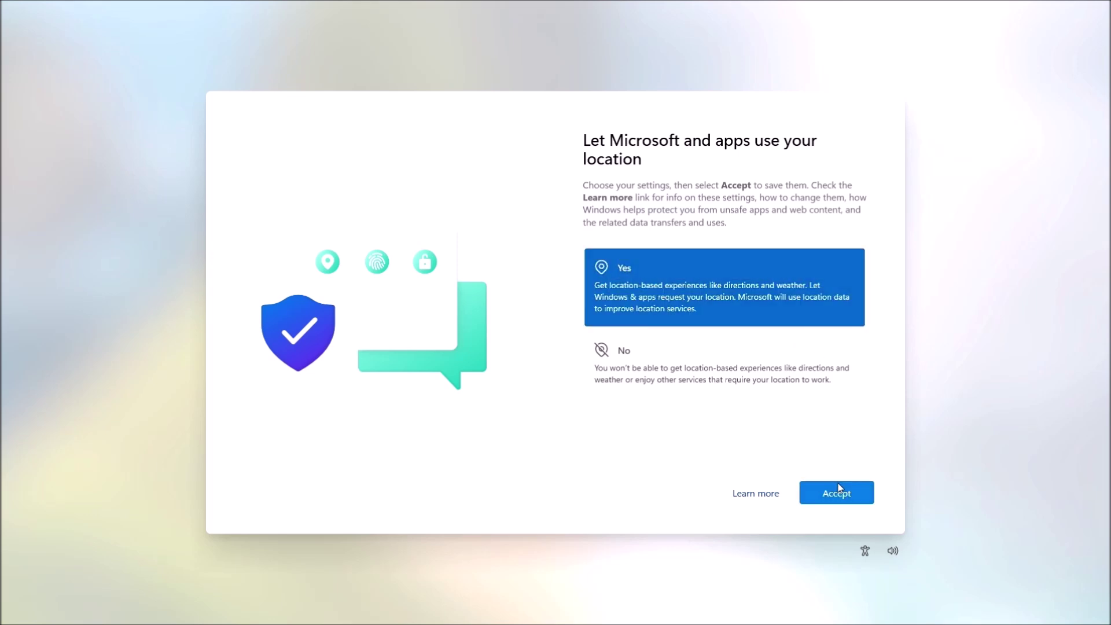
{"action": "left_click", "coordinate": [803, 351]}
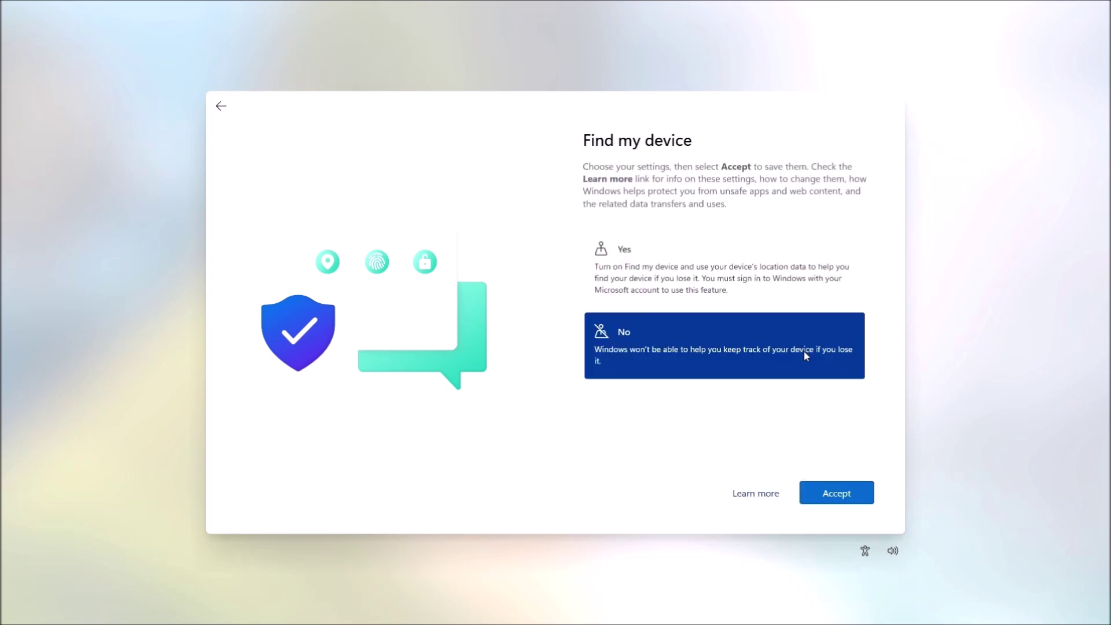
{"action": "left_click", "coordinate": [870, 501]}
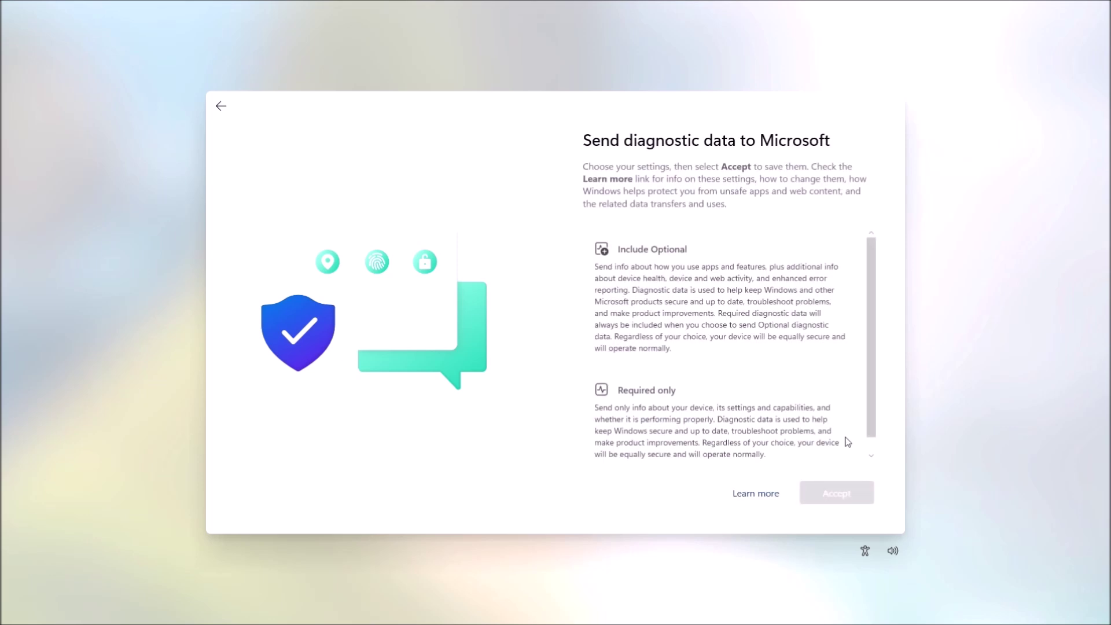
Step: Include optional diagnostic data, and decline inking/typing data and tailored experiences
{"action": "left_click", "coordinate": [826, 375]}
{"action": "left_click", "coordinate": [823, 351]}
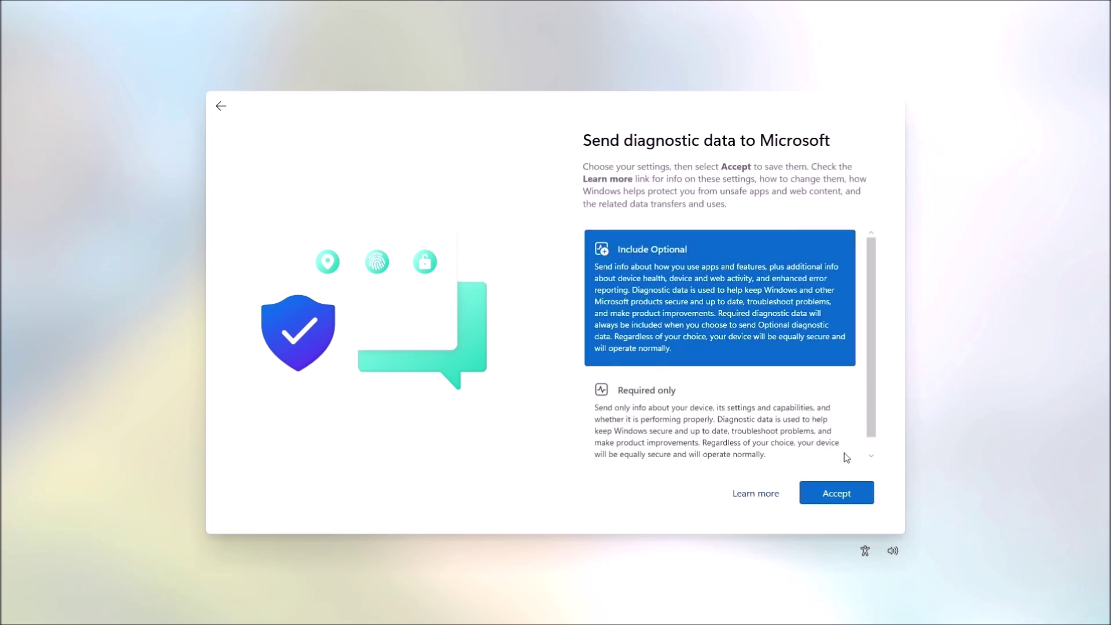
{"action": "left_click", "coordinate": [859, 494]}
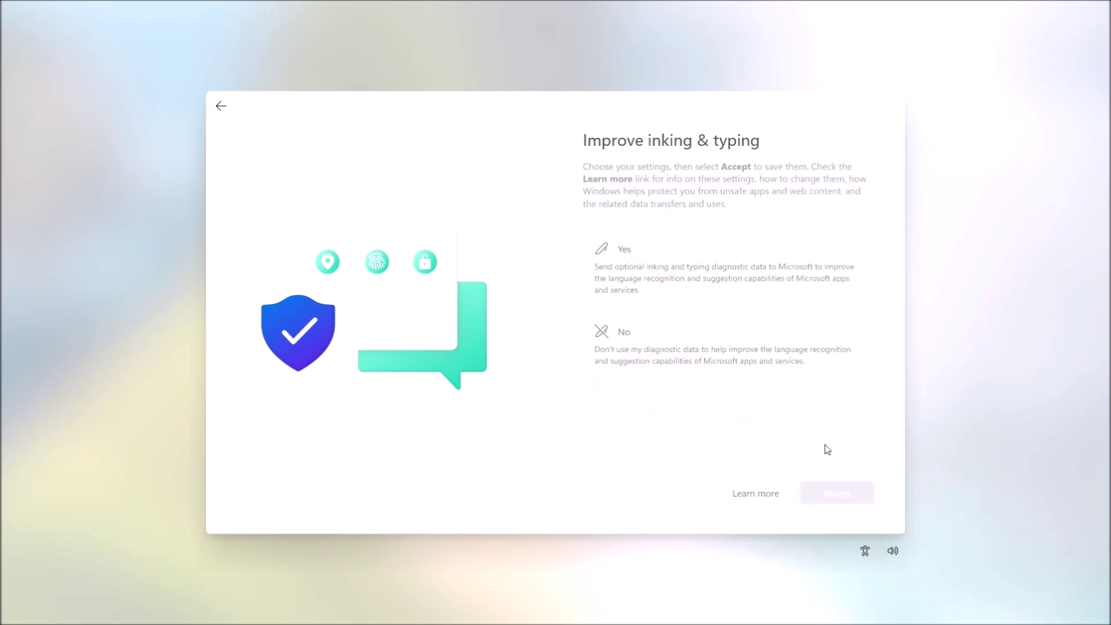
{"action": "left_click", "coordinate": [816, 373]}
{"action": "left_click", "coordinate": [865, 504]}
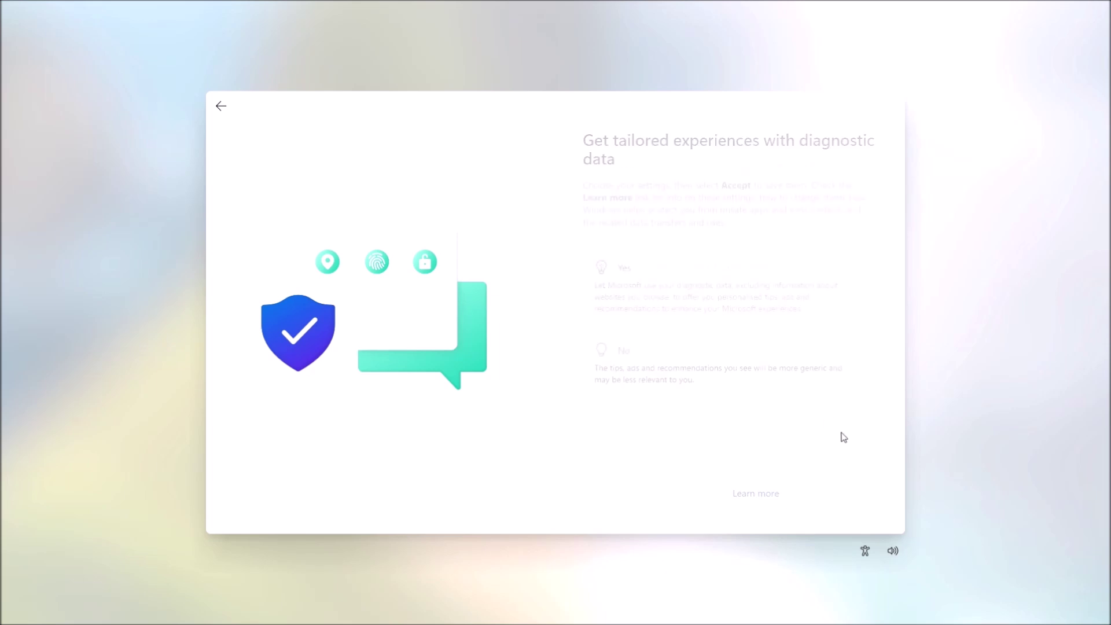
{"action": "left_click", "coordinate": [814, 370]}
{"action": "left_click", "coordinate": [868, 502]}
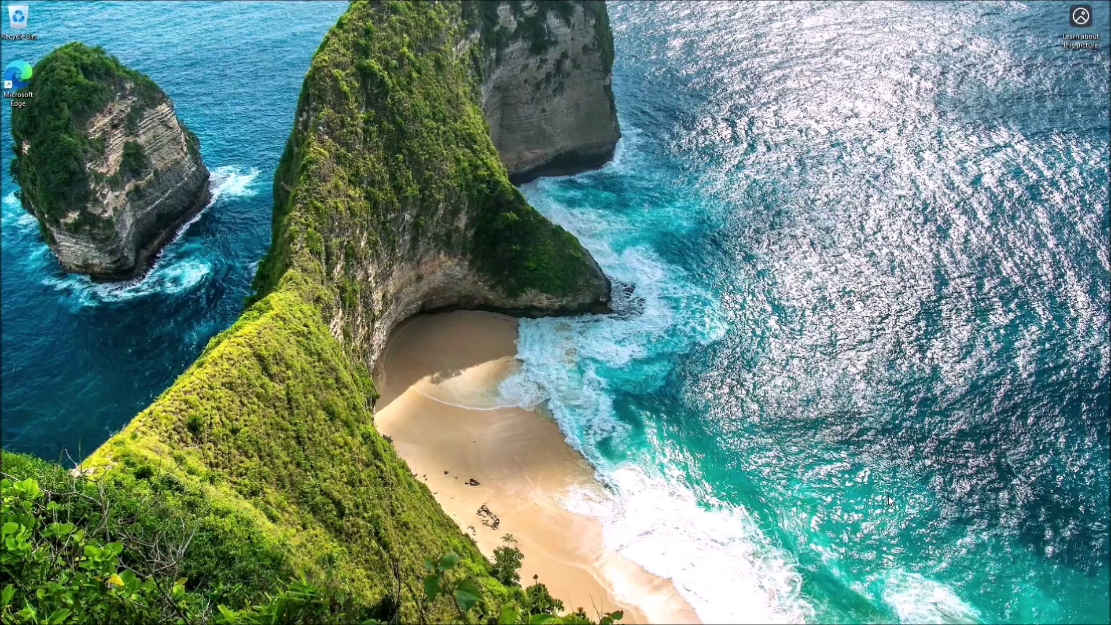
Step: Open Settings maximized, check the Windows Update downloads, then view the System page
{"action": "key", "text": "super"}
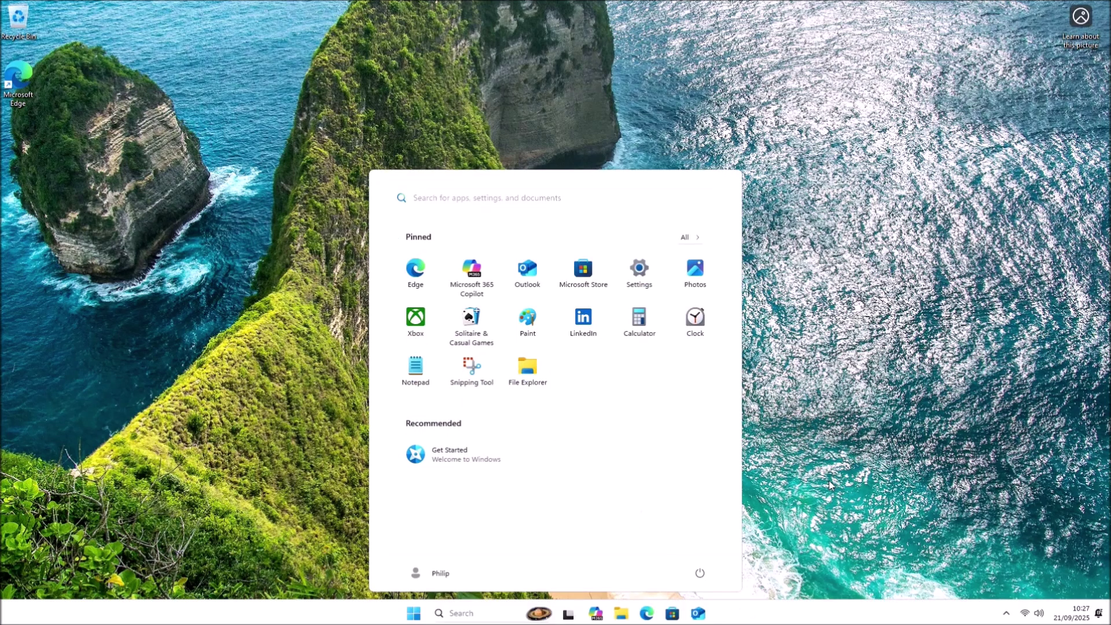
{"action": "left_click", "coordinate": [642, 281]}
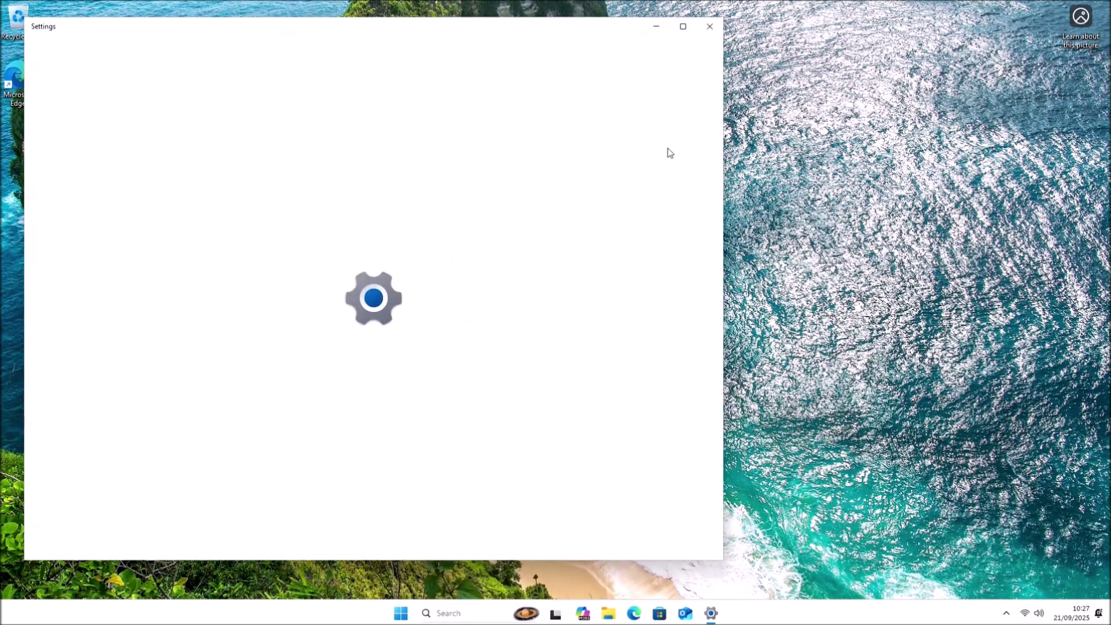
{"action": "left_click", "coordinate": [678, 32]}
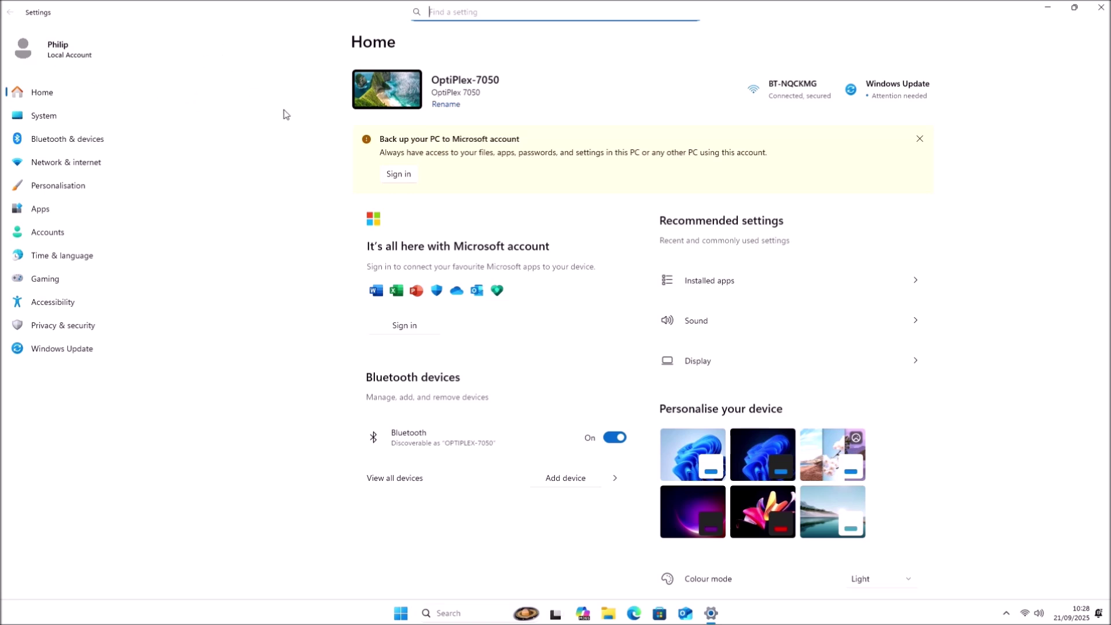
{"action": "left_click", "coordinate": [107, 353]}
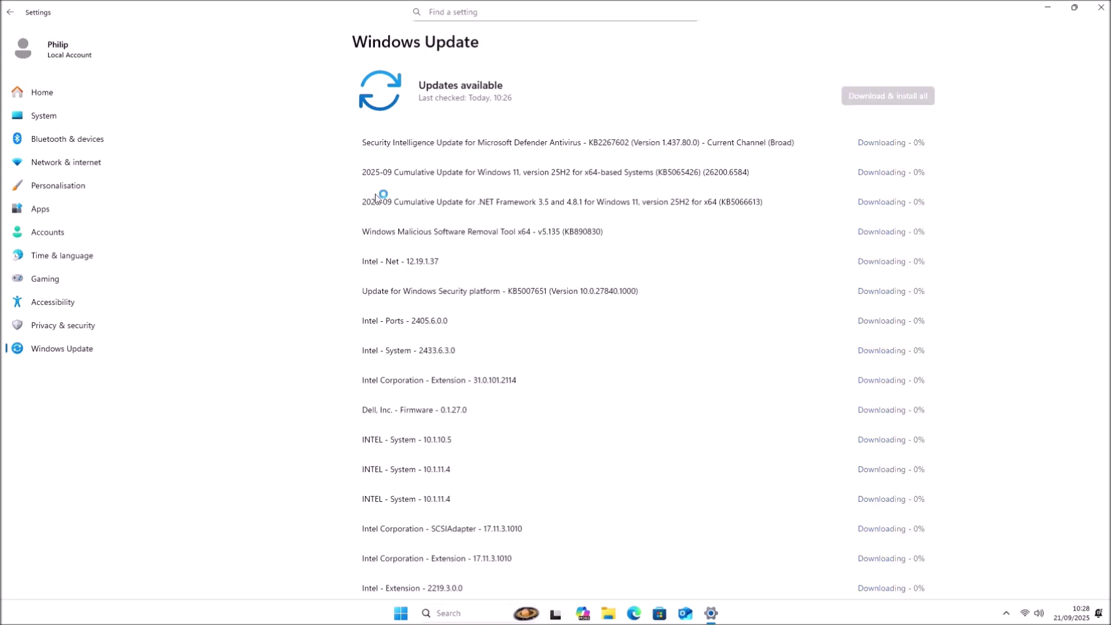
{"action": "left_click", "coordinate": [82, 121]}
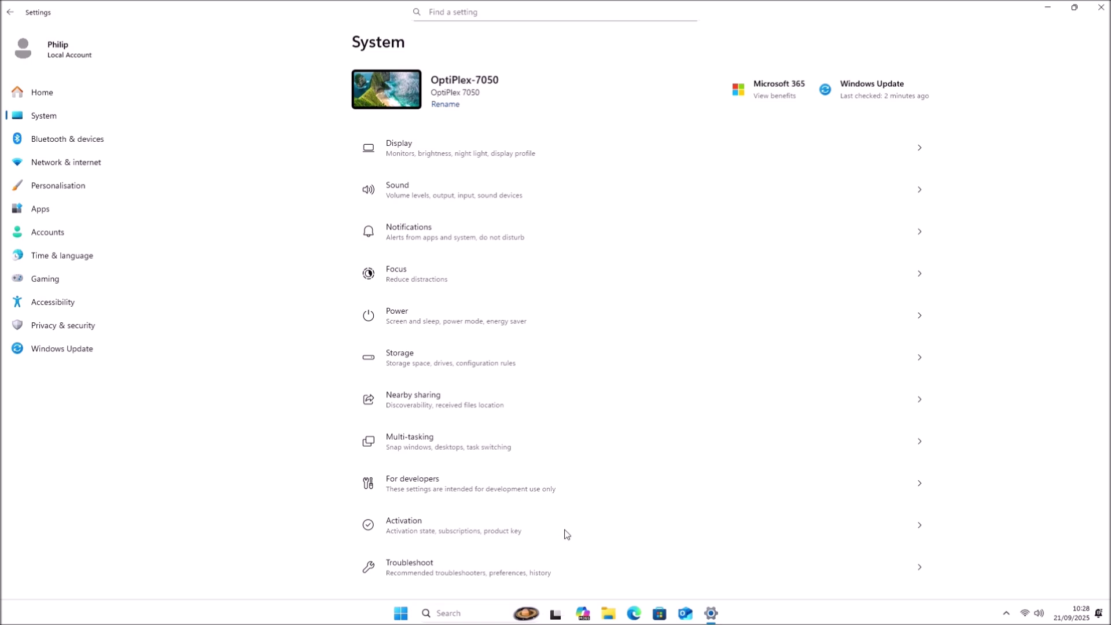